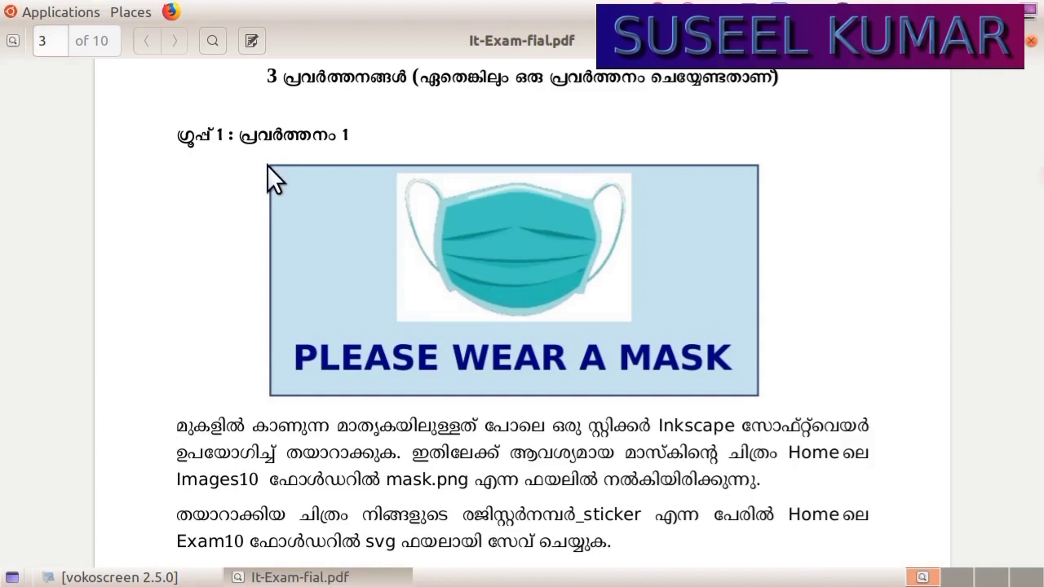
Launch Inkscape Vector Graphics Editor with a new blank document
{"action": "left_click", "coordinate": [47, 13]}
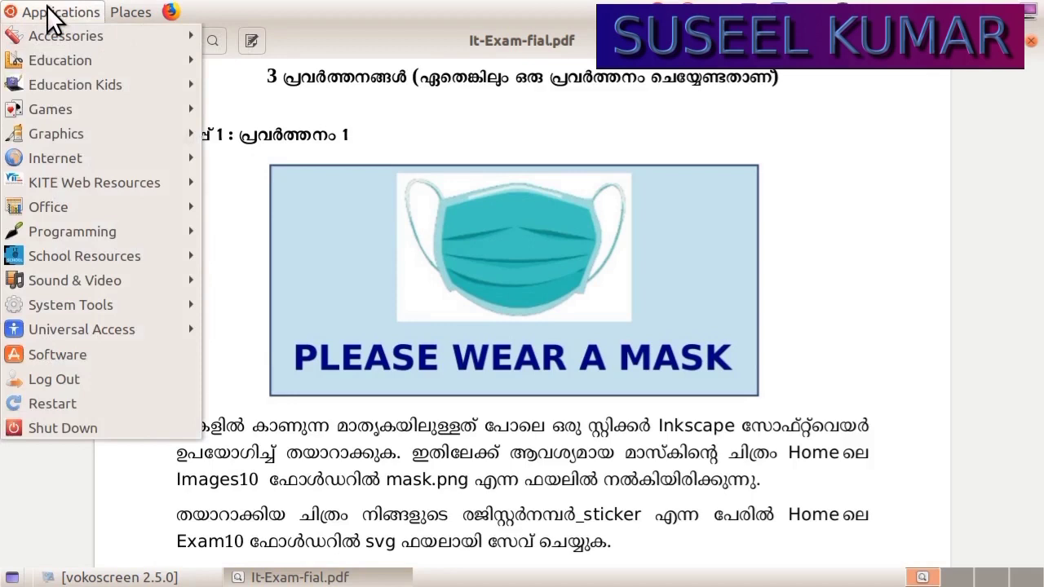
{"action": "mouse_move", "coordinate": [32, 129]}
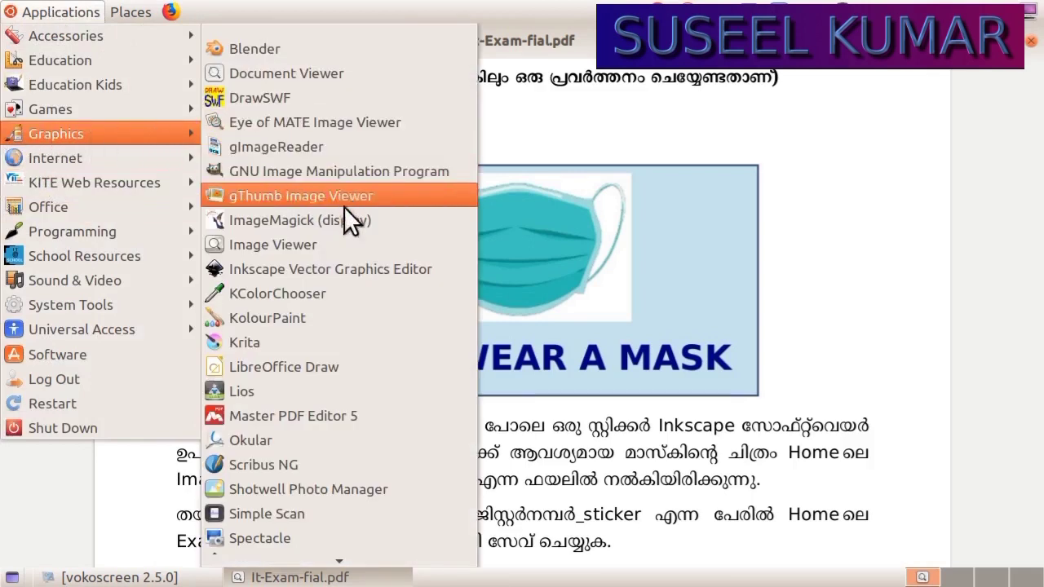
{"action": "left_click", "coordinate": [342, 269]}
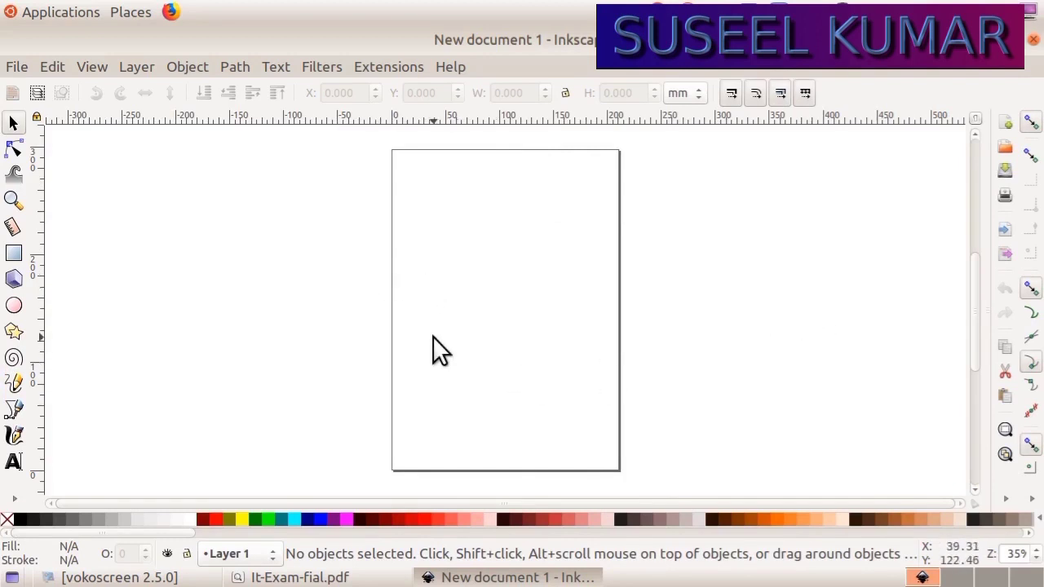
Draw a background rectangle about 419 mm wide and 208 mm high, following the sample sticker in It-Exam-fial.pdf
{"action": "left_click", "coordinate": [297, 577]}
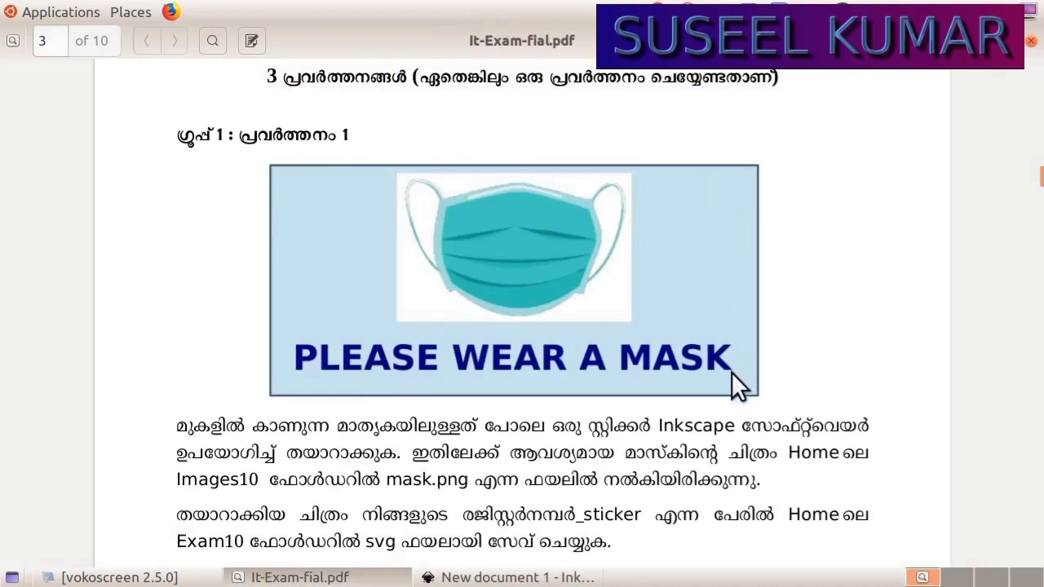
{"action": "key", "text": "alt+F9"}
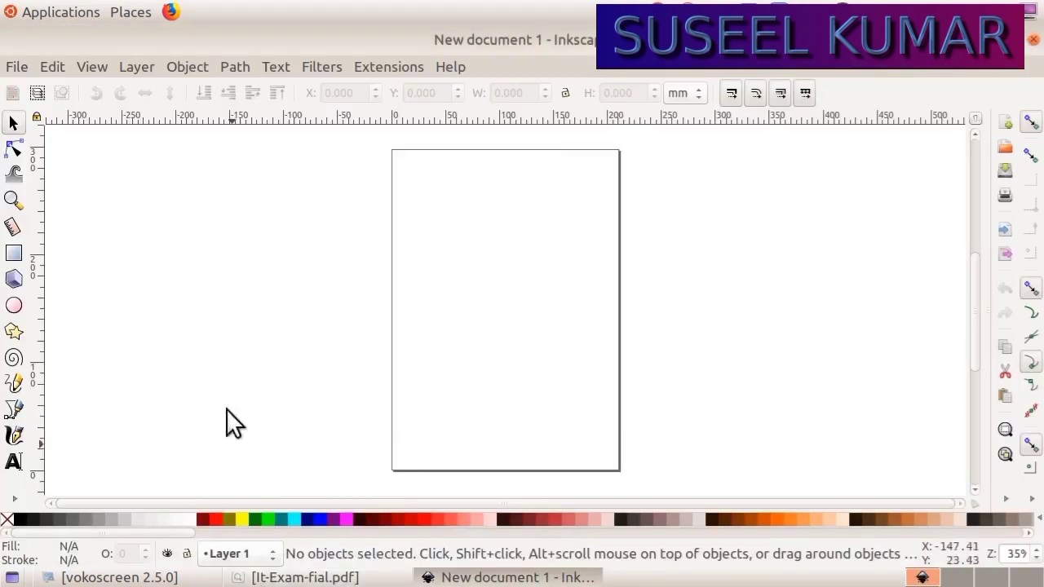
{"action": "left_click", "coordinate": [15, 254]}
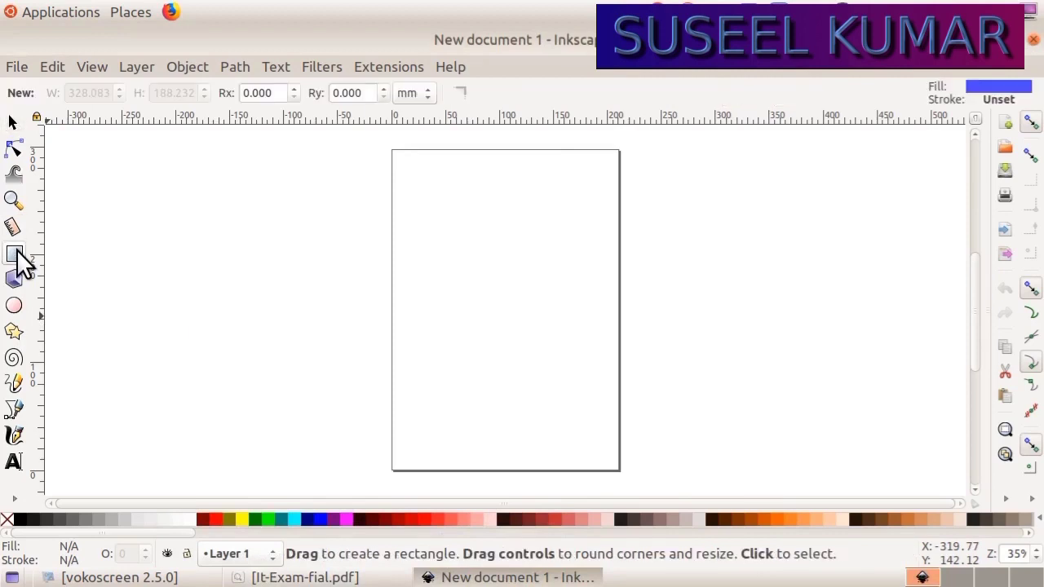
{"action": "left_click_drag", "start_coordinate": [75, 223], "coordinate": [528, 447]}
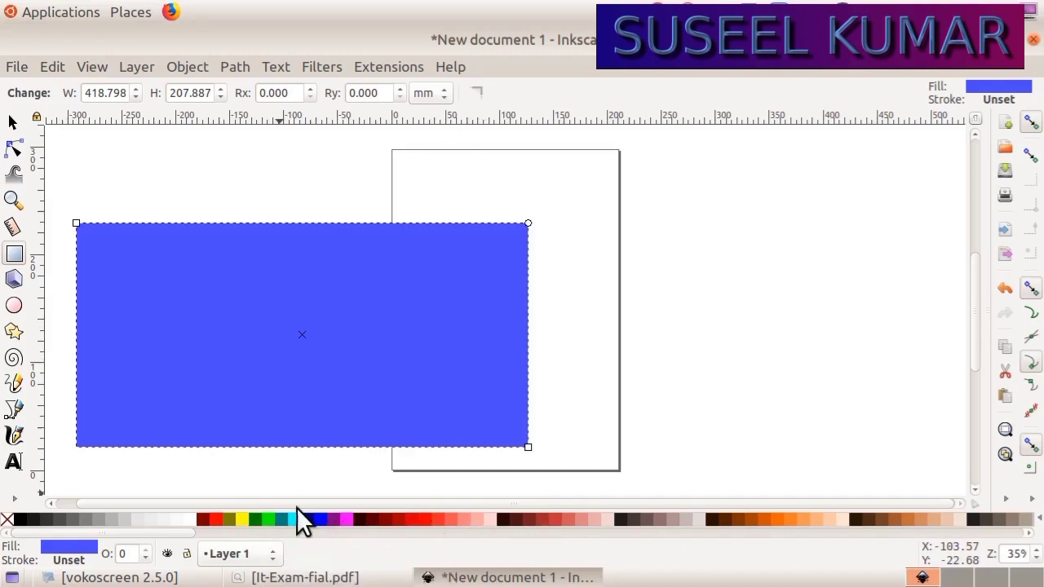
{"action": "key", "text": "ctrl+z"}
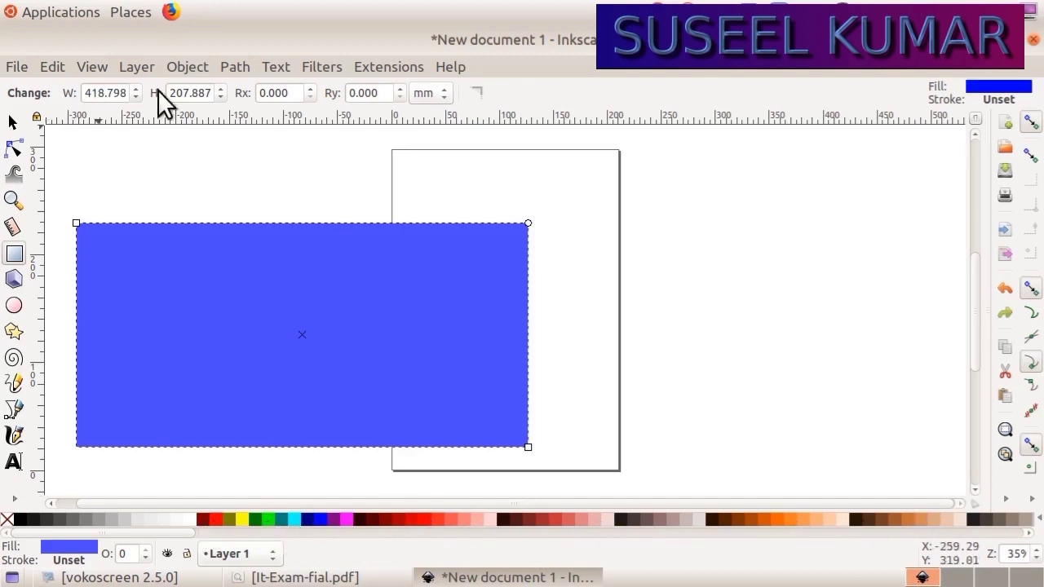
Open the rectangle's Fill and Stroke settings and set the fill colour picker to Wheel mode
{"action": "left_click", "coordinate": [187, 65]}
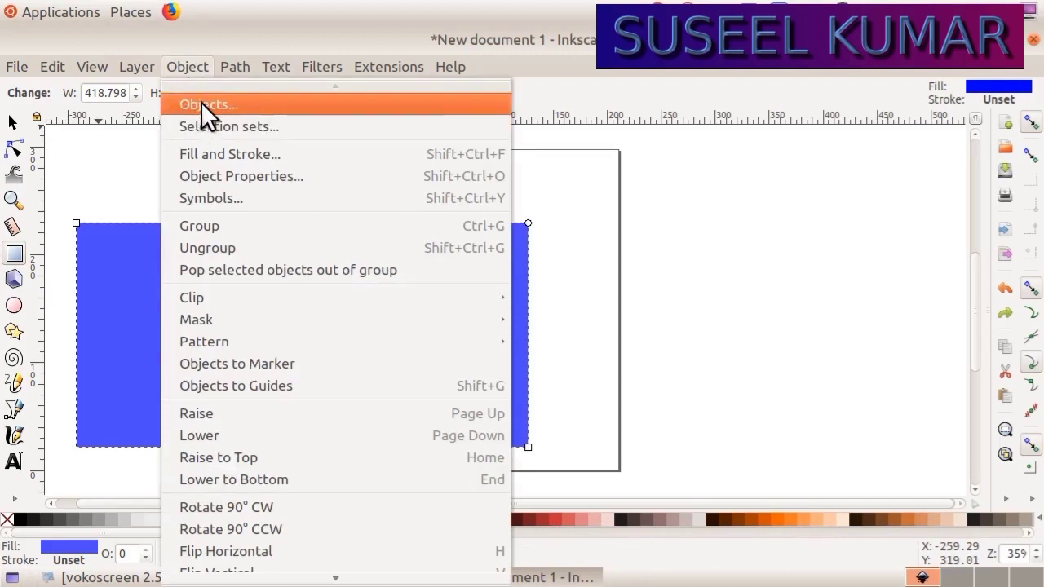
{"action": "left_click", "coordinate": [206, 152]}
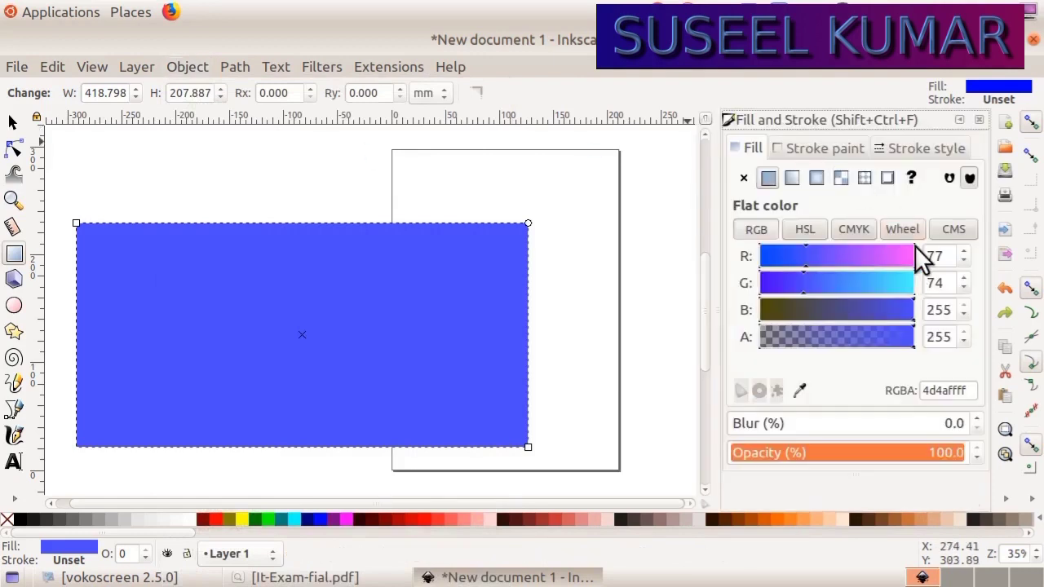
{"action": "left_click", "coordinate": [752, 230]}
{"action": "left_click", "coordinate": [802, 229]}
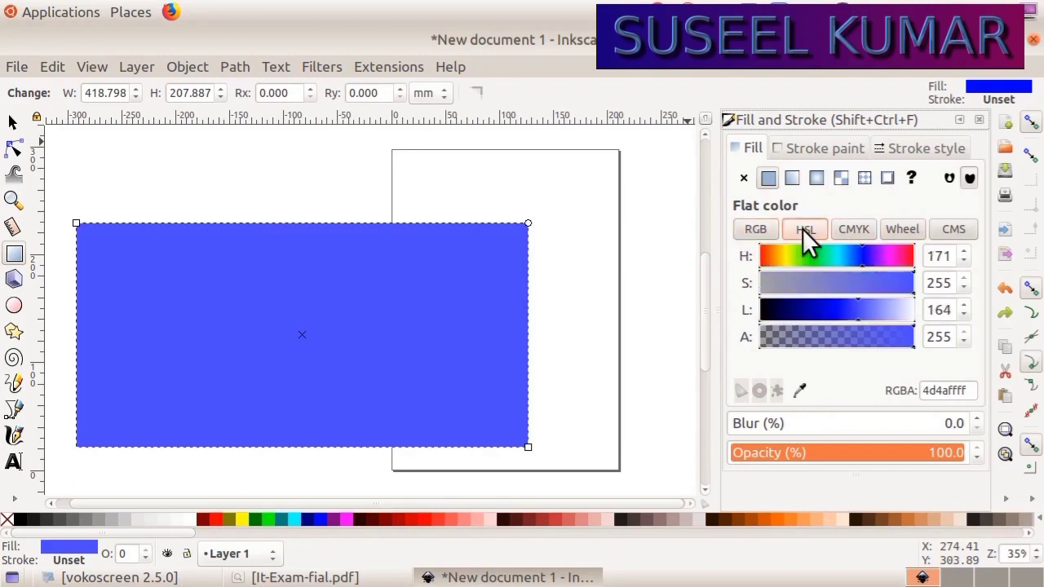
{"action": "left_click", "coordinate": [853, 229]}
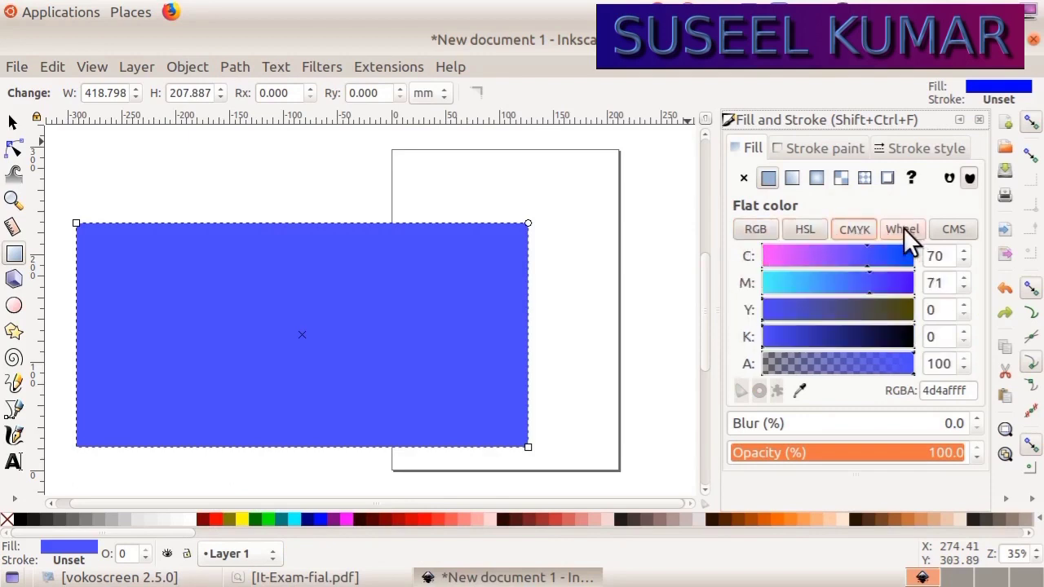
{"action": "left_click", "coordinate": [904, 230]}
{"action": "left_click", "coordinate": [951, 230]}
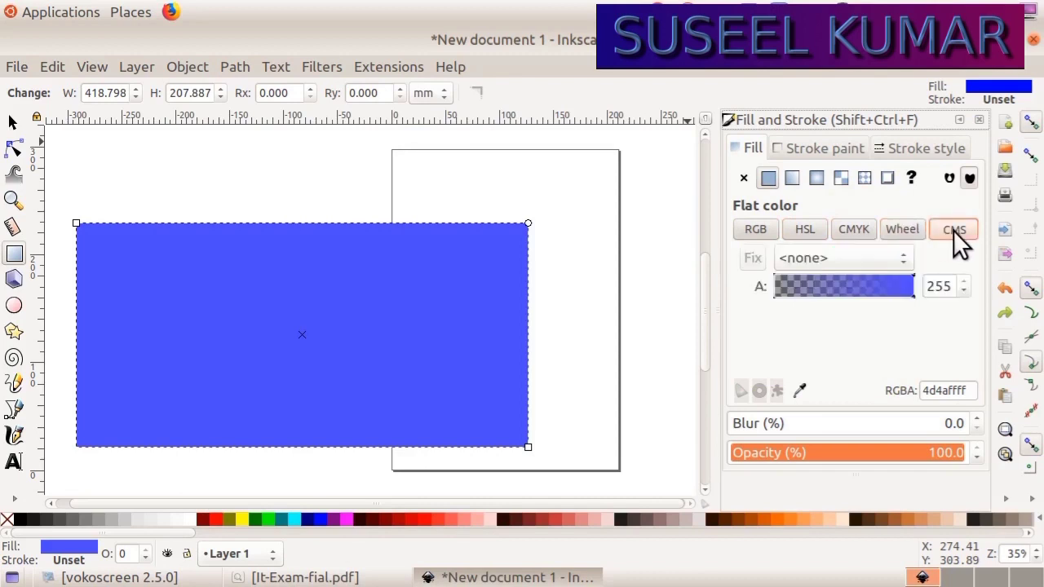
{"action": "left_click", "coordinate": [750, 228]}
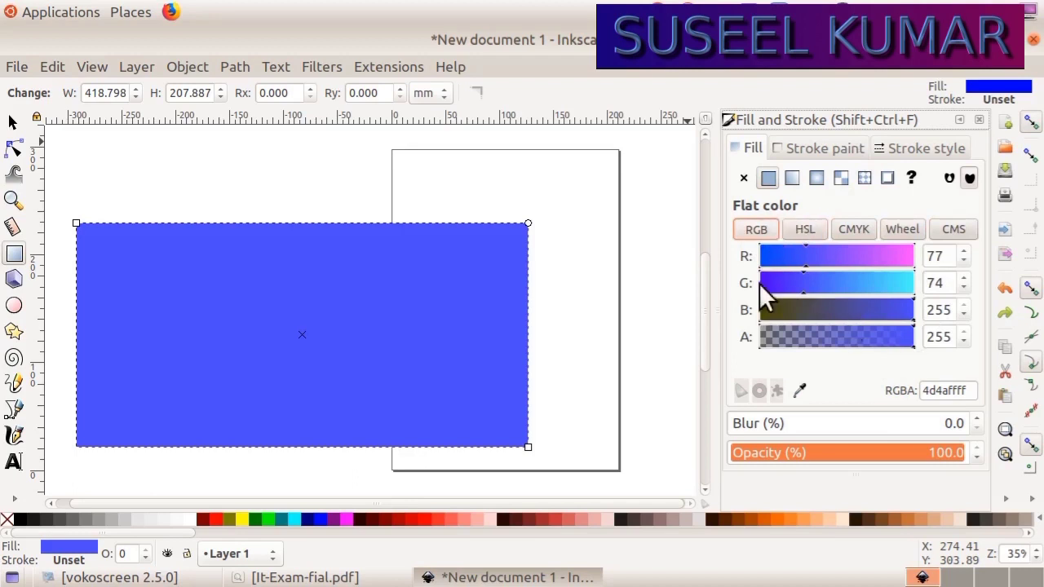
{"action": "left_click", "coordinate": [901, 229]}
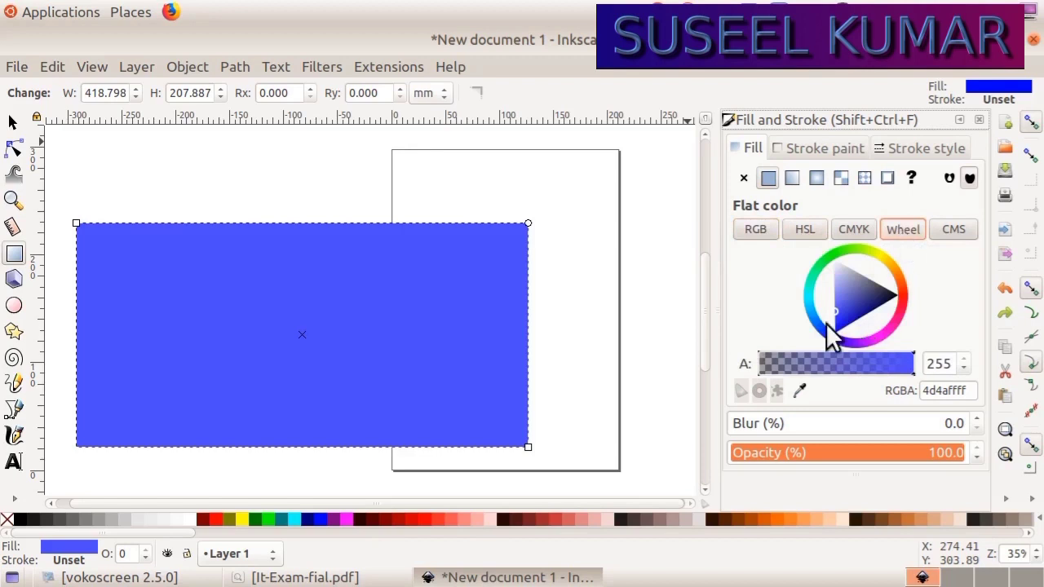
Set the rectangle's flat fill to light blue b0c7f7ff and compare it with the sample sticker in It-Exam-fial.pdf
{"action": "left_click", "coordinate": [815, 320]}
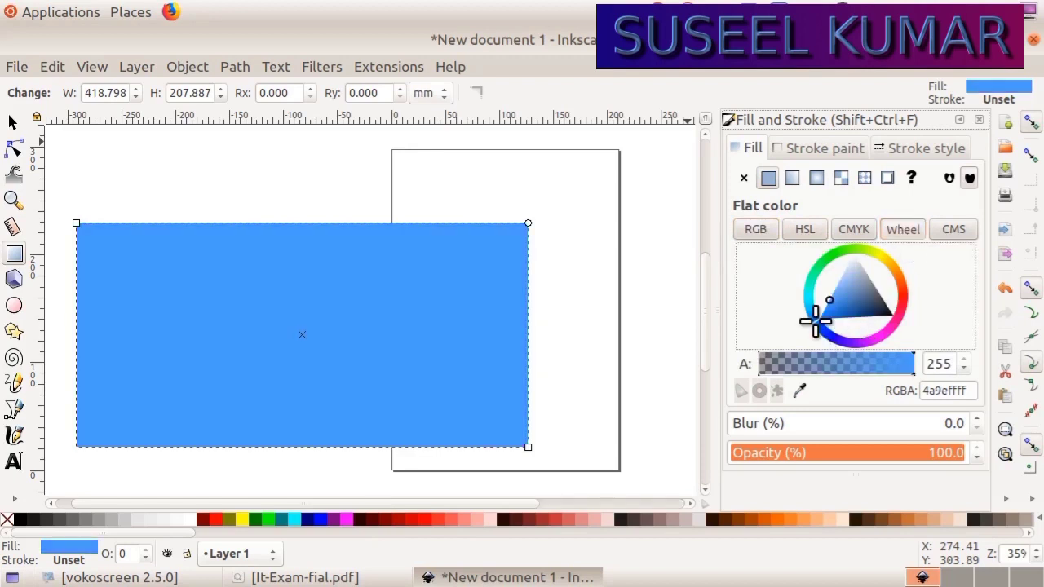
{"action": "left_click_drag", "start_coordinate": [835, 339], "coordinate": [818, 328]}
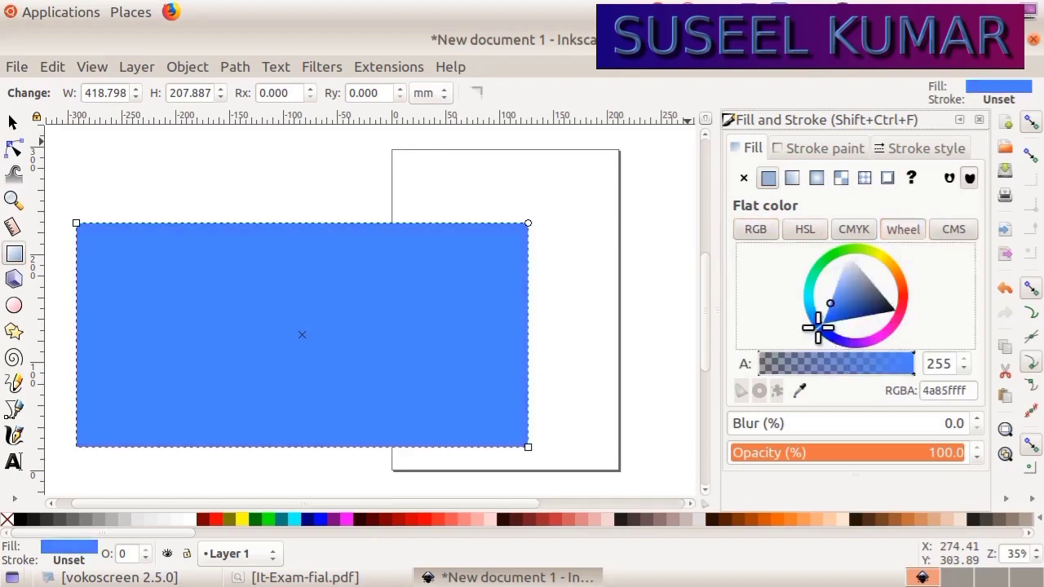
{"action": "left_click_drag", "start_coordinate": [841, 282], "coordinate": [841, 275]}
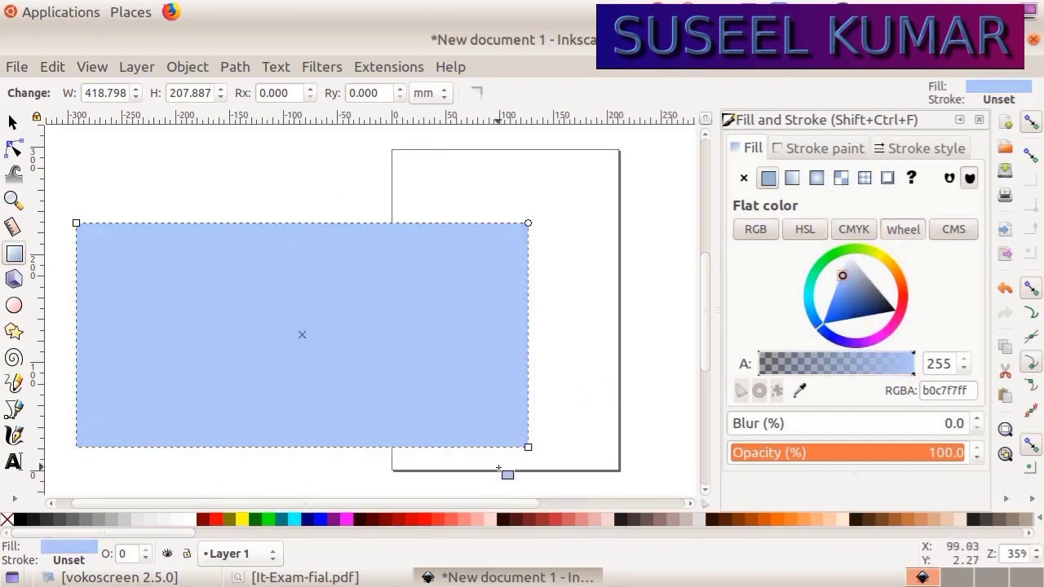
{"action": "key", "text": "alt+Tab"}
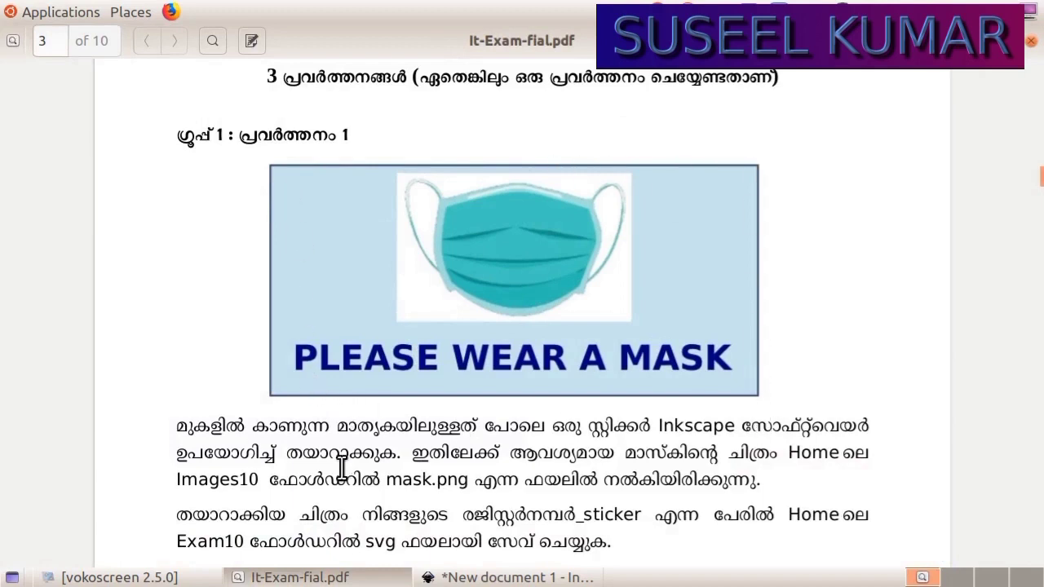
{"action": "left_click", "coordinate": [296, 581]}
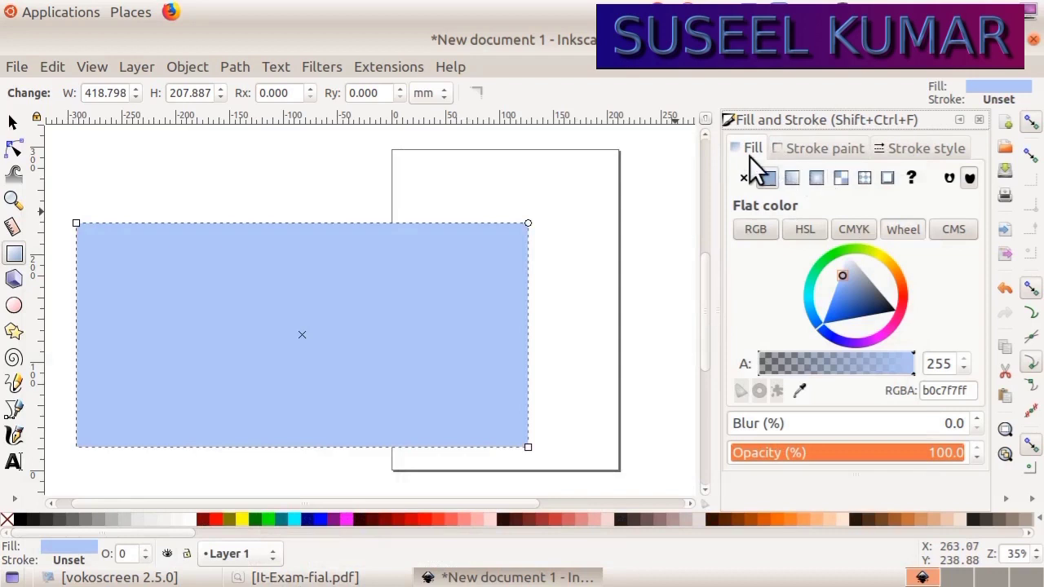
Give the rectangle a flat-colour stroke
{"action": "left_click", "coordinate": [815, 149]}
{"action": "left_click", "coordinate": [908, 149]}
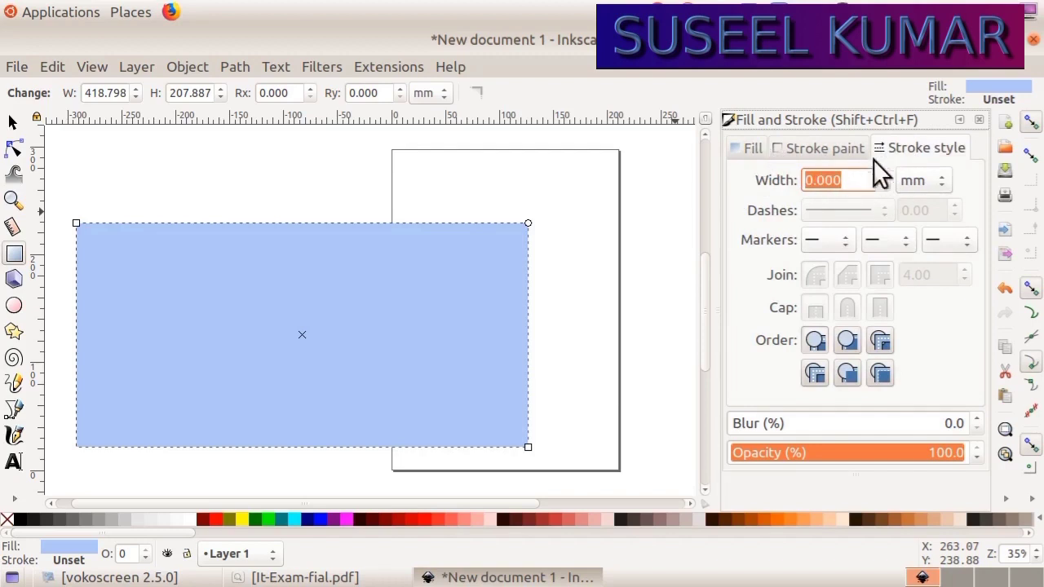
{"action": "left_click", "coordinate": [821, 145]}
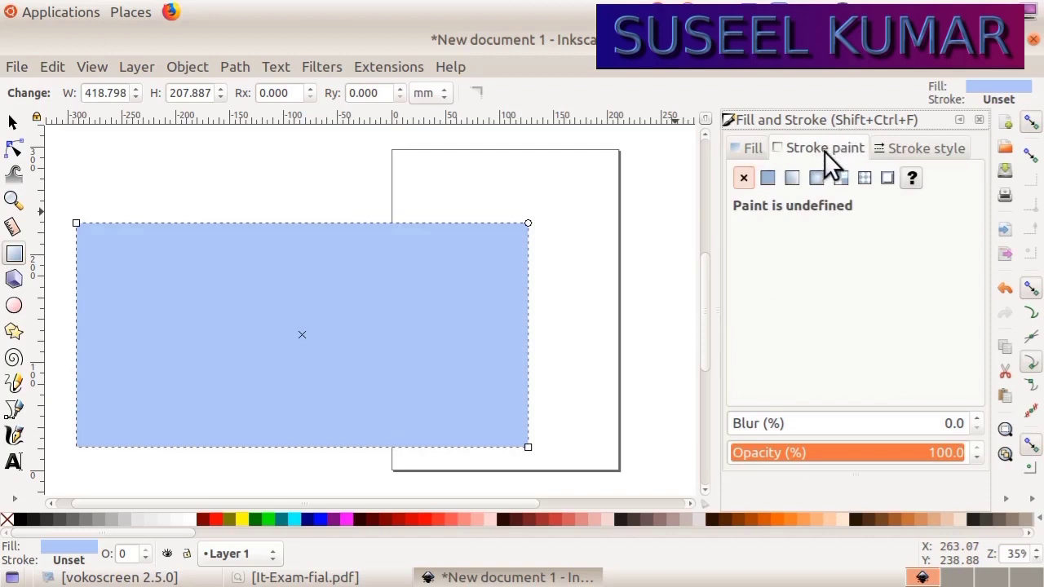
{"action": "left_click", "coordinate": [768, 177]}
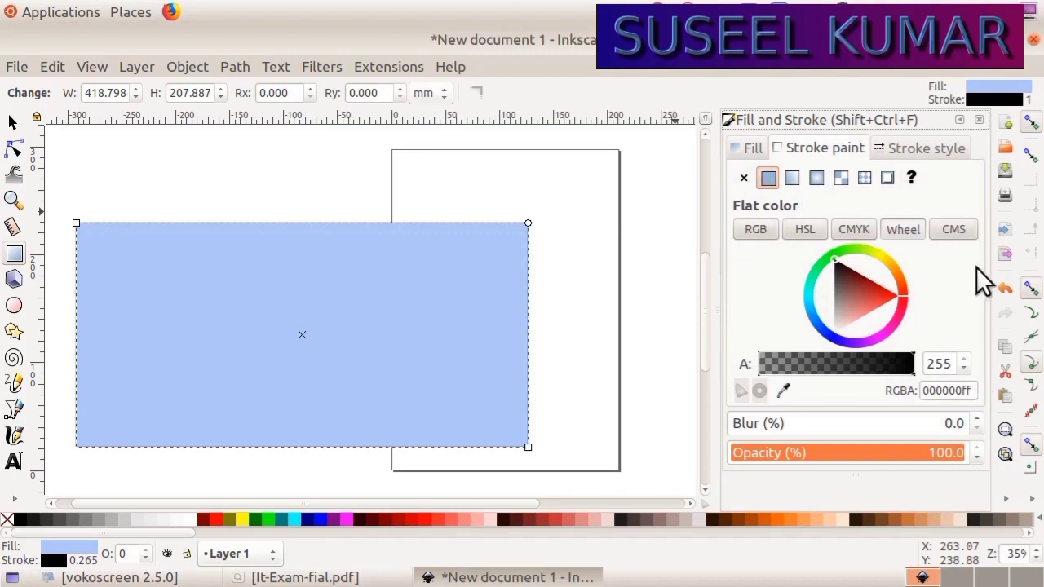
Increase the rectangle's stroke width to 2.665 mm
{"action": "left_click", "coordinate": [916, 149]}
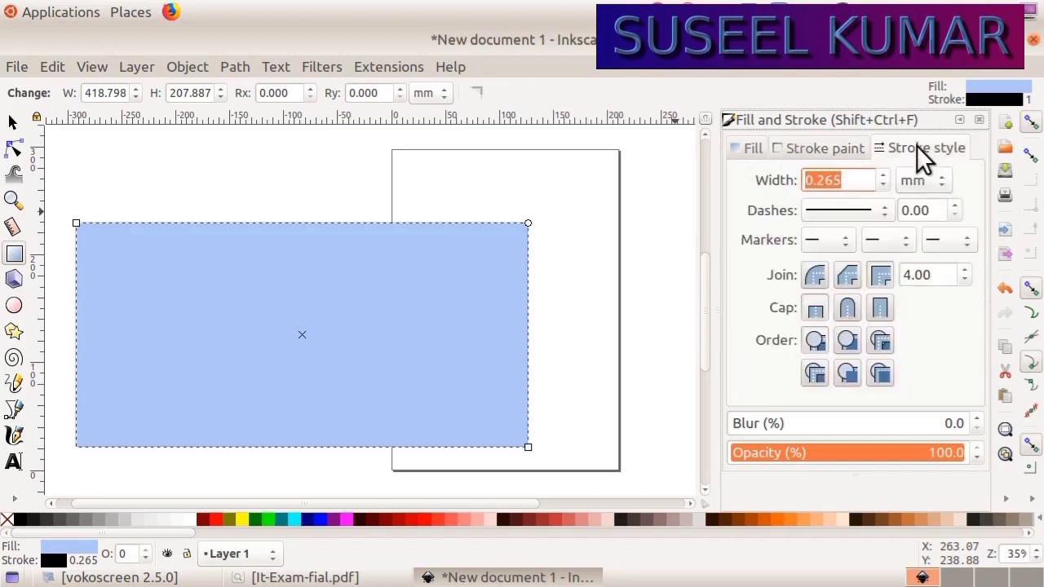
{"action": "left_click", "coordinate": [883, 175]}
{"action": "left_click", "coordinate": [883, 175]}
{"action": "left_click", "coordinate": [883, 175]}
{"action": "left_click", "coordinate": [883, 175]}
{"action": "left_click", "coordinate": [883, 176]}
{"action": "left_click", "coordinate": [883, 175]}
{"action": "left_click", "coordinate": [882, 175]}
{"action": "left_click", "coordinate": [882, 174]}
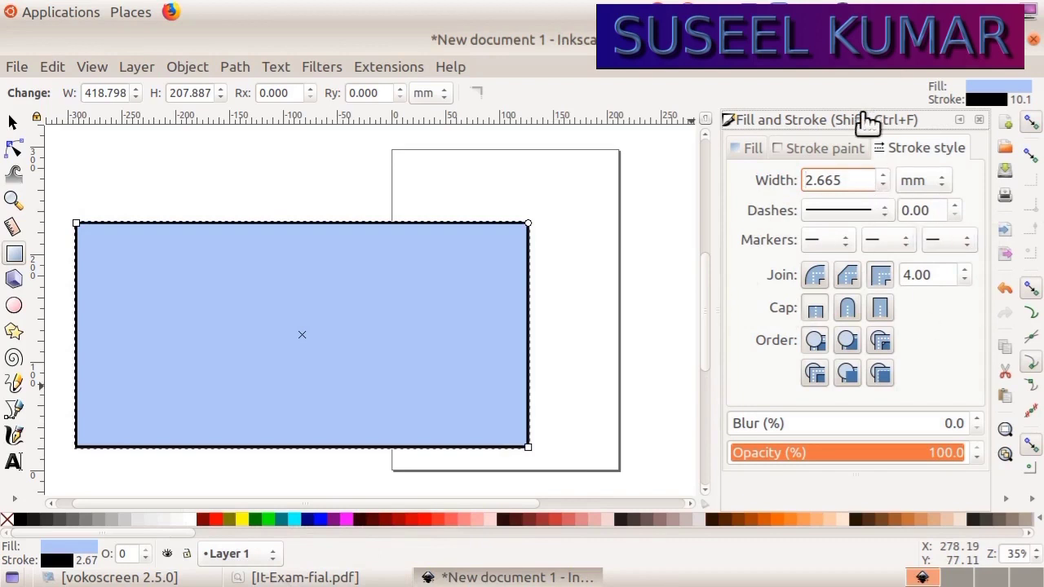
Set the rectangle's stroke colour to dark blue 0e2182ff and compare it with the sample sticker in It-Exam-fial.pdf
{"action": "left_click", "coordinate": [821, 149]}
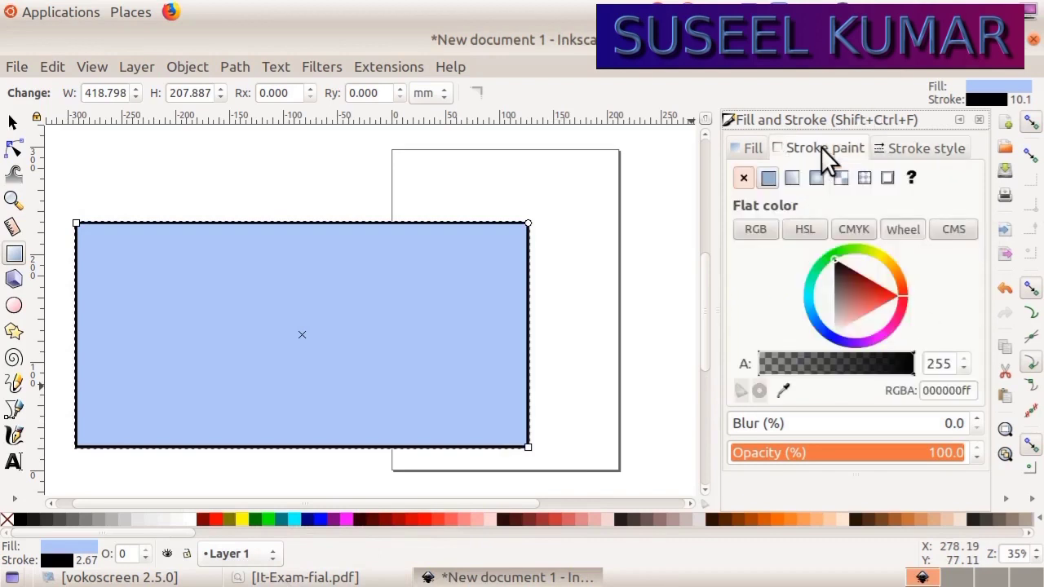
{"action": "left_click", "coordinate": [826, 328]}
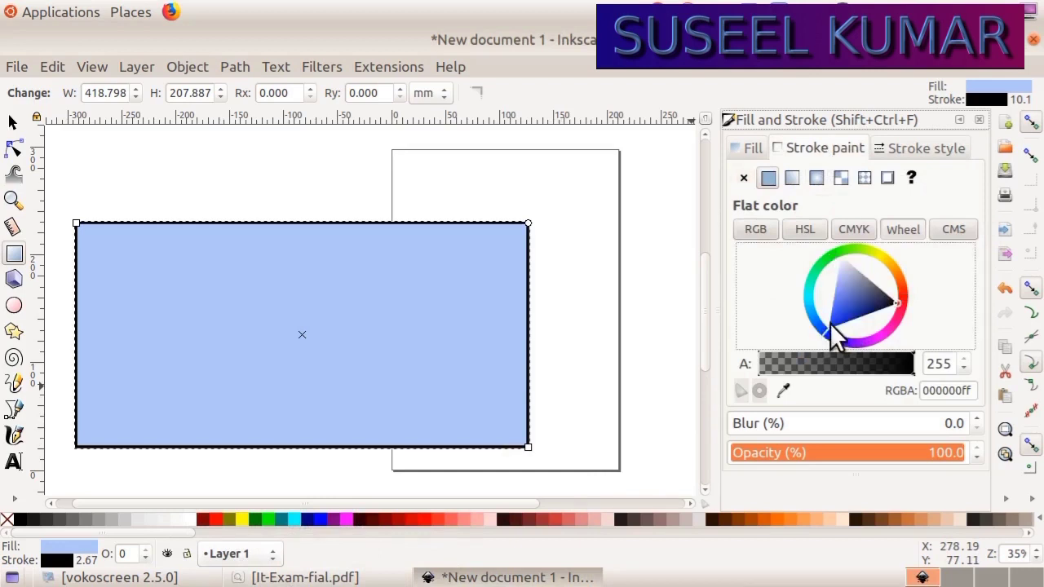
{"action": "left_click", "coordinate": [863, 312]}
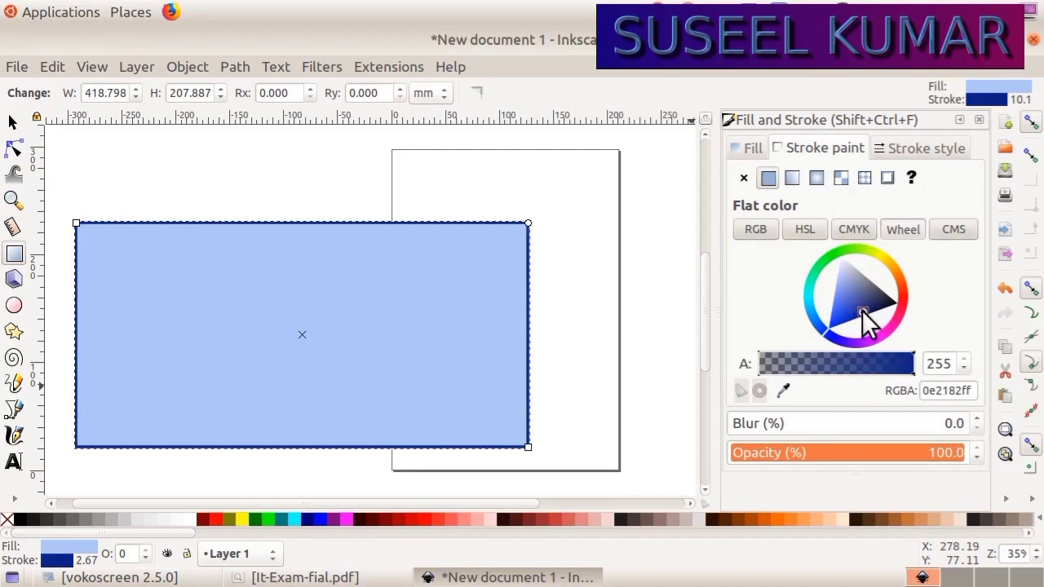
{"action": "left_click", "coordinate": [285, 578]}
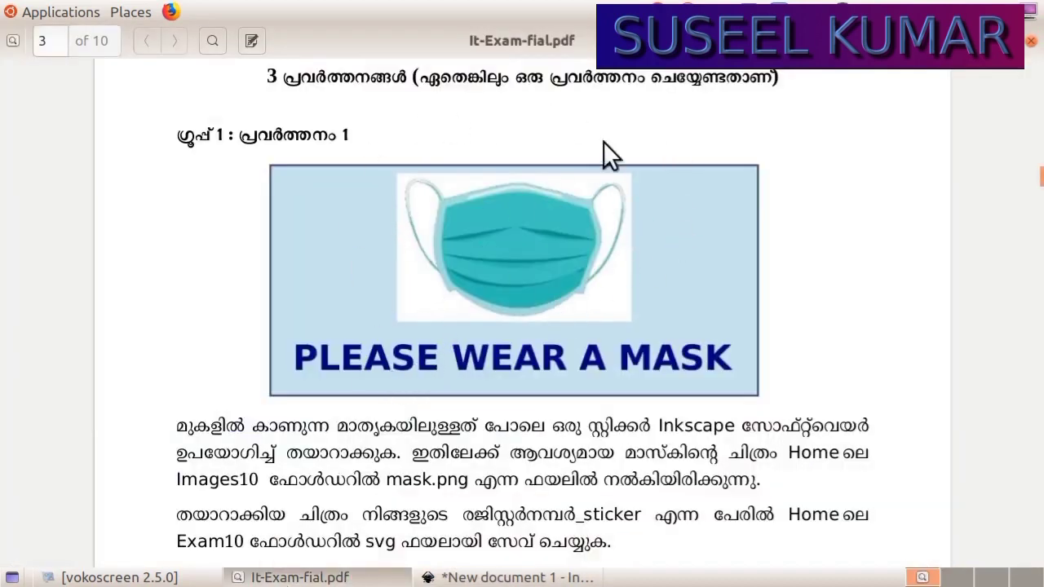
{"action": "key", "text": "alt+Tab"}
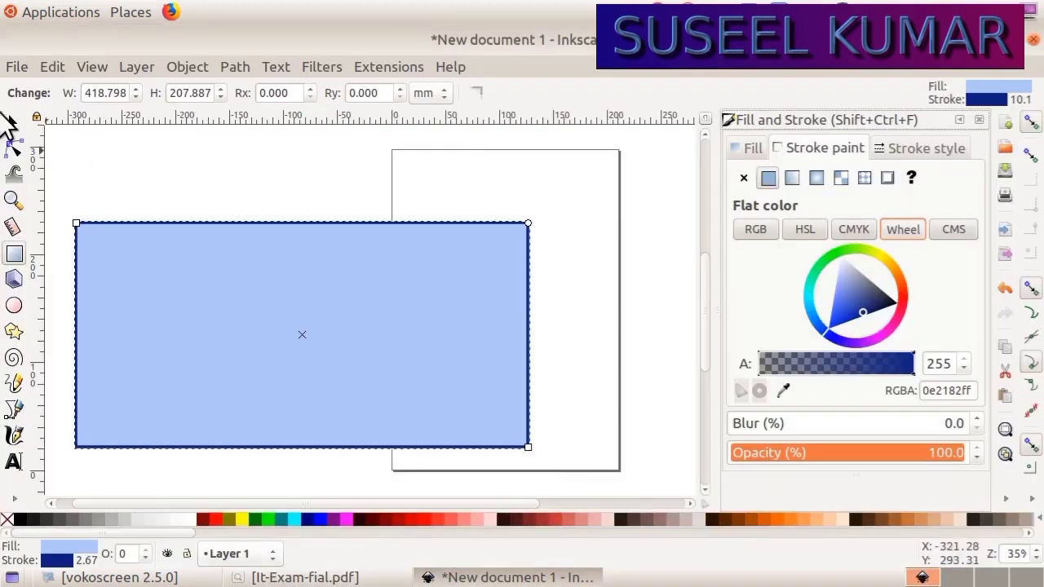
Import mask.png from the Images10 folder in home as an embedded image, with DPI from file and automatic rendering
{"action": "left_click", "coordinate": [18, 69]}
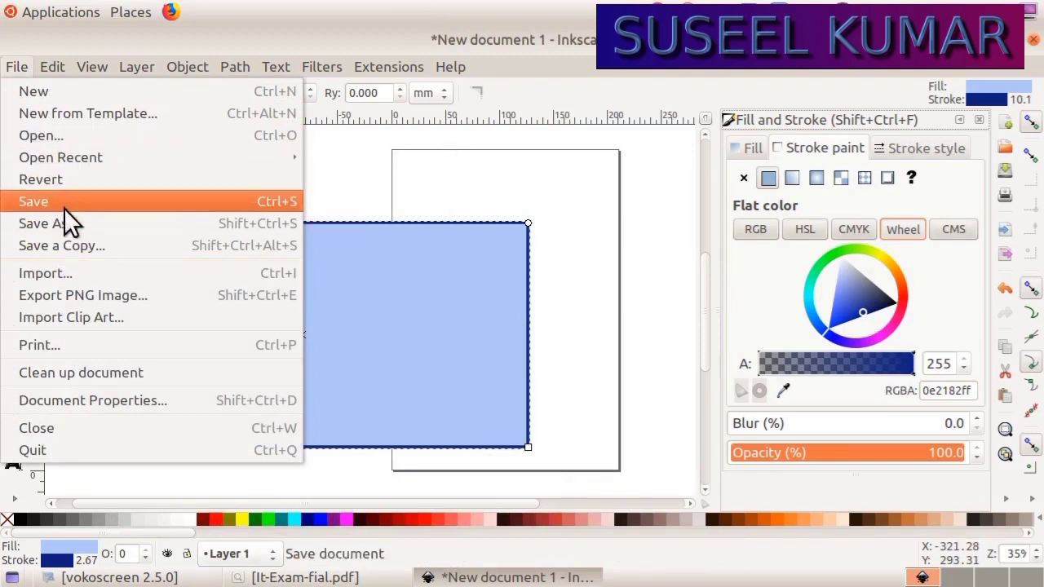
{"action": "left_click", "coordinate": [38, 277]}
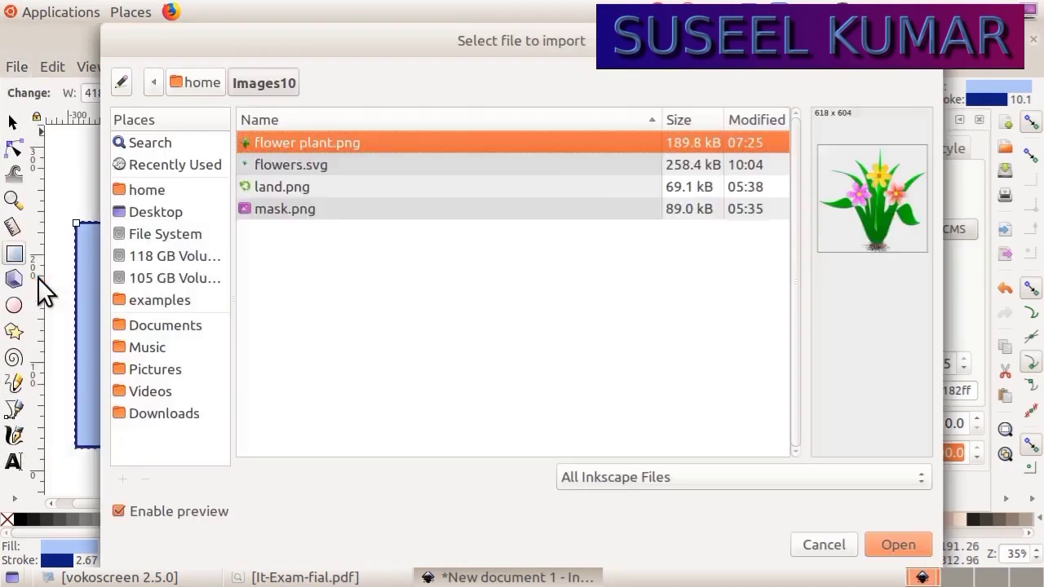
{"action": "left_click", "coordinate": [221, 173]}
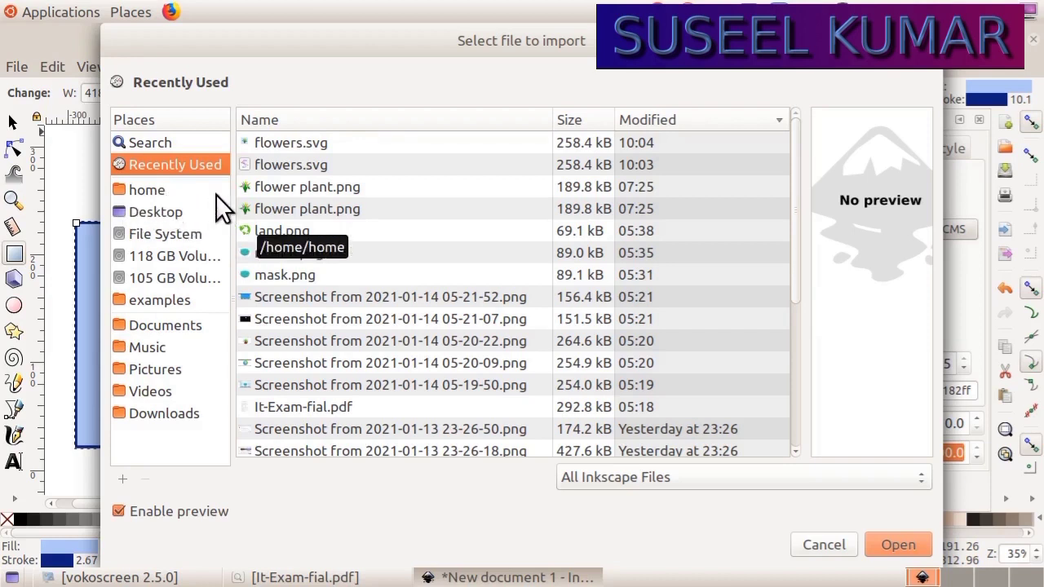
{"action": "left_click", "coordinate": [160, 195]}
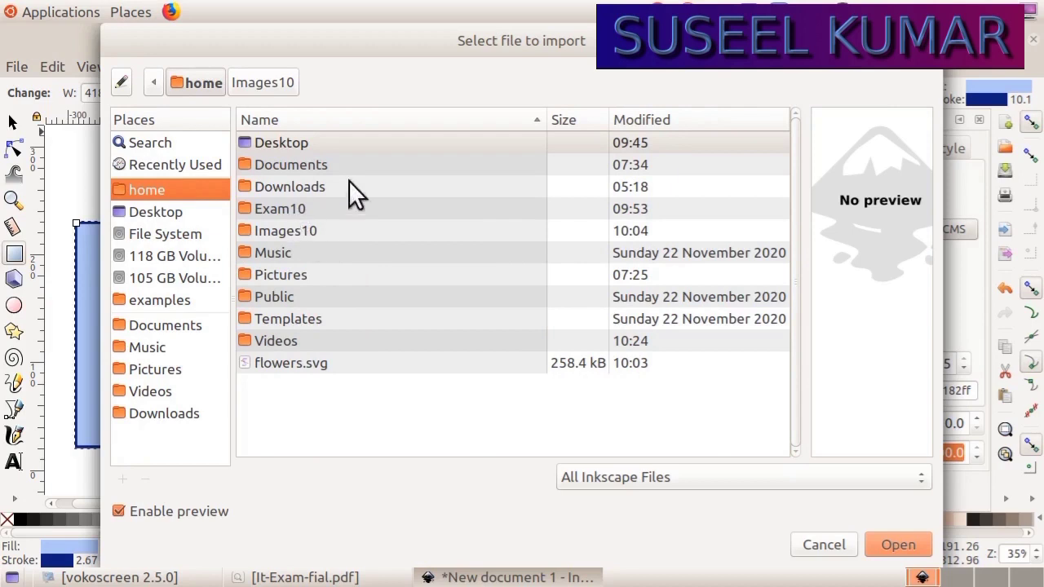
{"action": "left_click", "coordinate": [278, 232]}
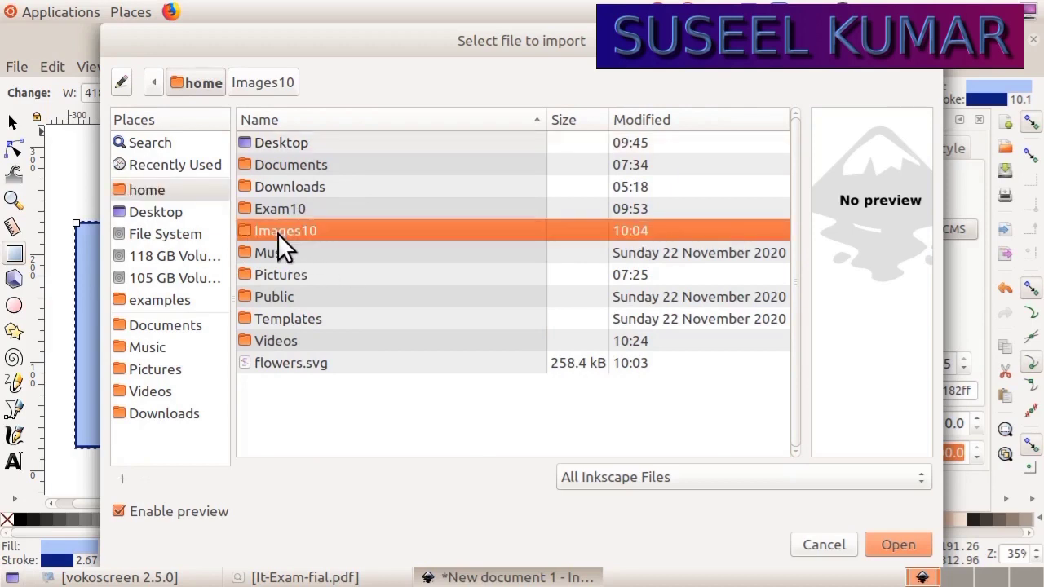
{"action": "left_click", "coordinate": [898, 545]}
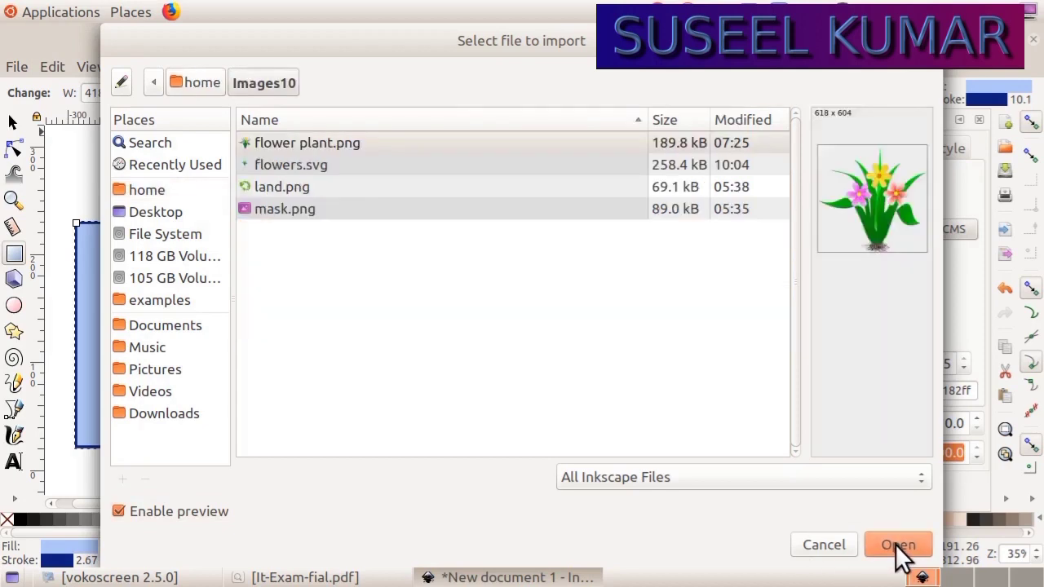
{"action": "left_click", "coordinate": [278, 209]}
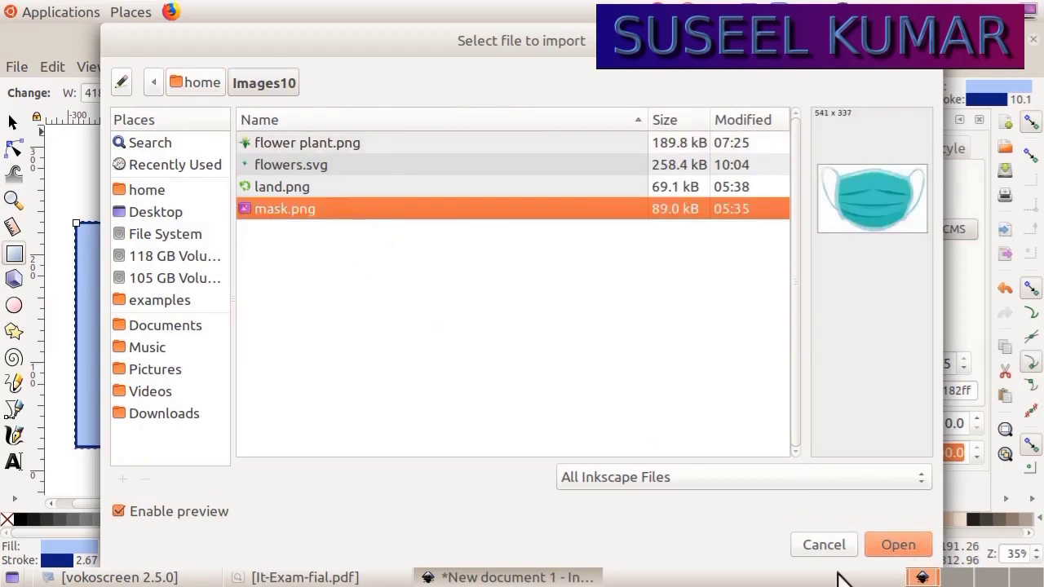
{"action": "left_click", "coordinate": [900, 551]}
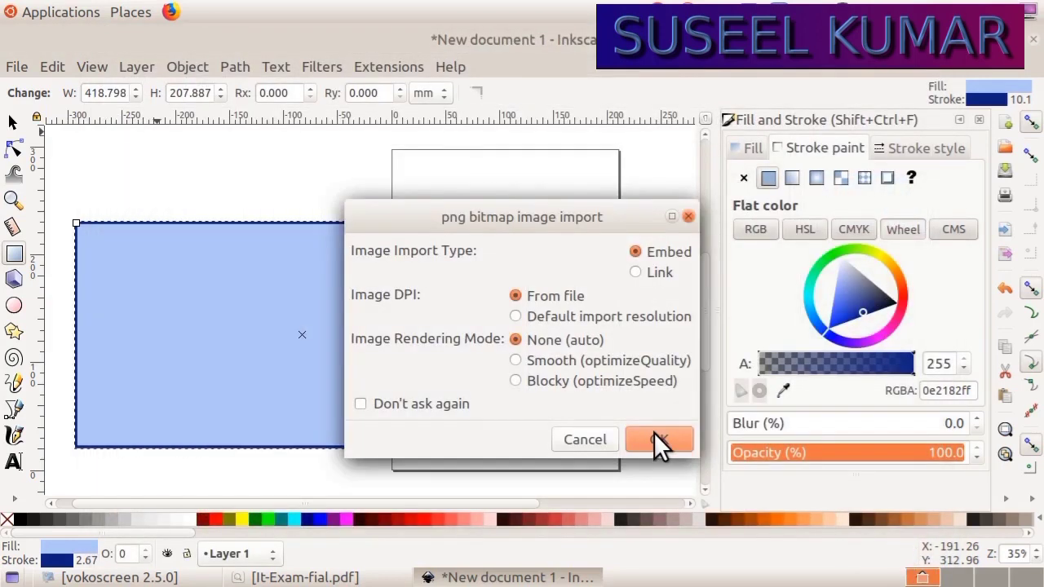
{"action": "left_click", "coordinate": [654, 434]}
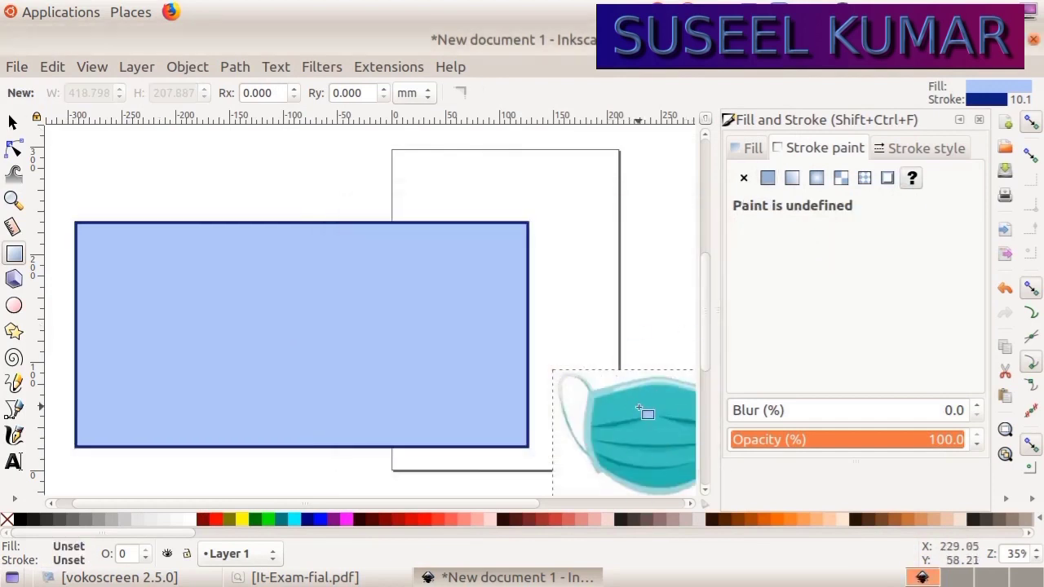
Move the mask image to the upper centre of the blue rectangle and compare its placement with the sample in It-Exam-fial.pdf
{"action": "left_click", "coordinate": [13, 122]}
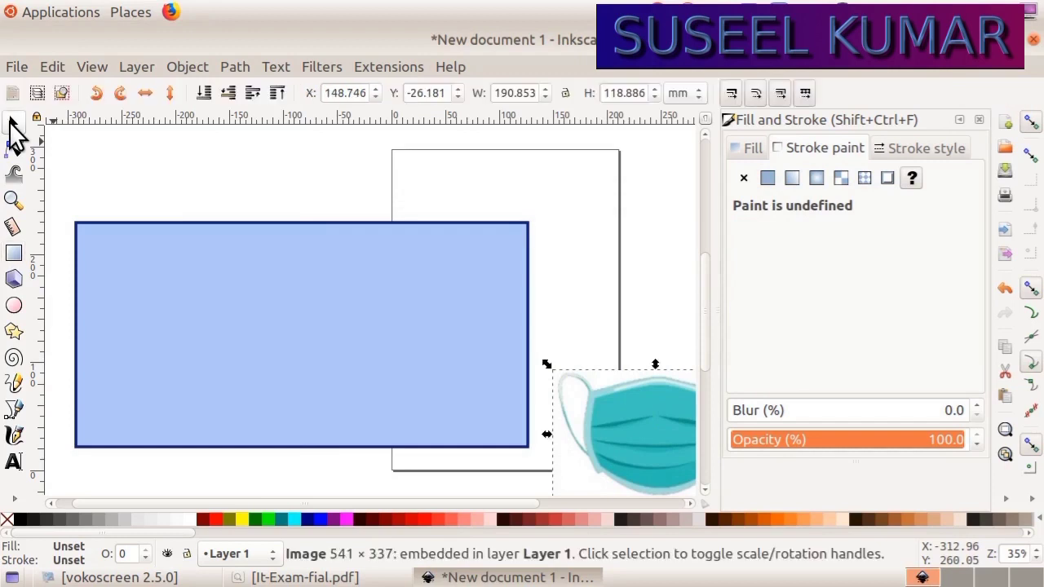
{"action": "left_click_drag", "start_coordinate": [648, 430], "coordinate": [291, 293]}
{"action": "left_click", "coordinate": [284, 578]}
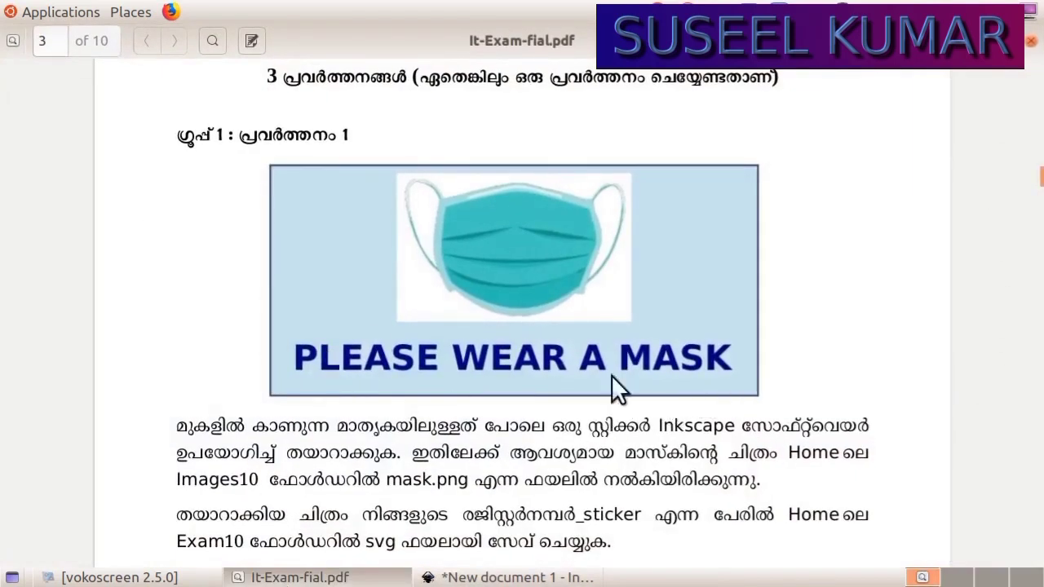
{"action": "left_click", "coordinate": [468, 577]}
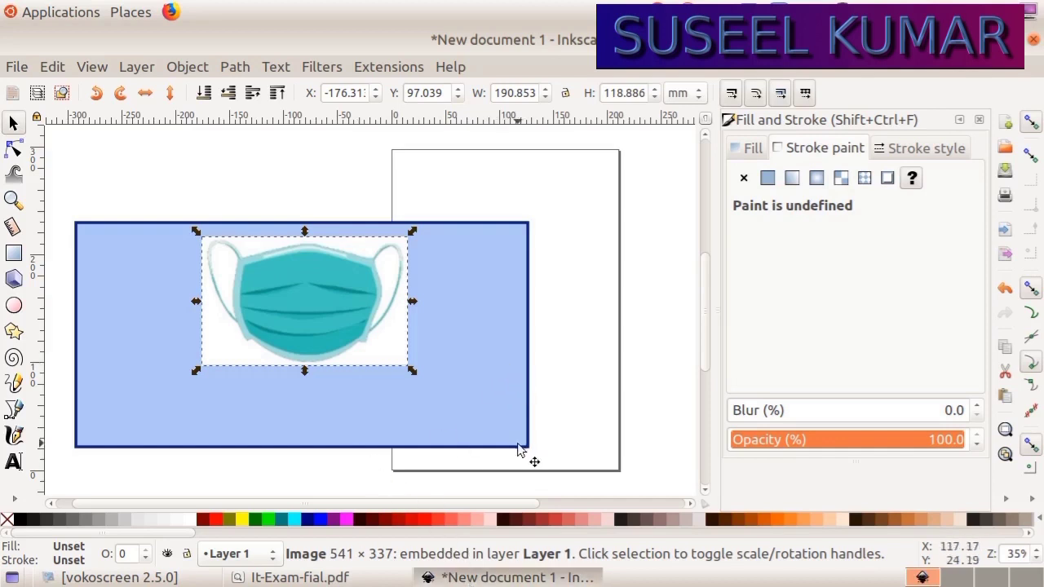
Add the text "PLEASE WEAR A MASK" on the empty canvas above the rectangle
{"action": "left_click", "coordinate": [14, 463]}
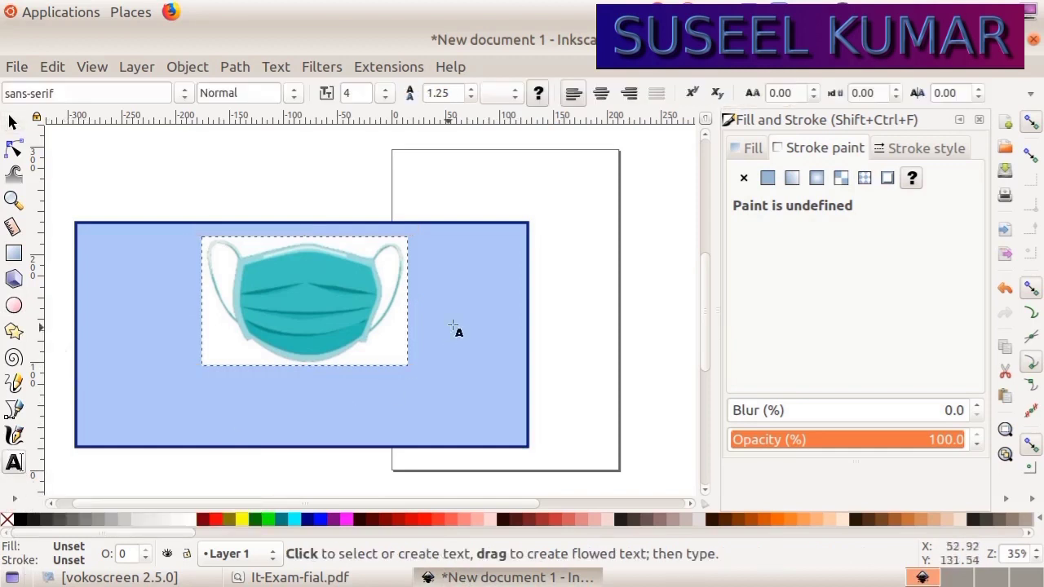
{"action": "left_click", "coordinate": [90, 166]}
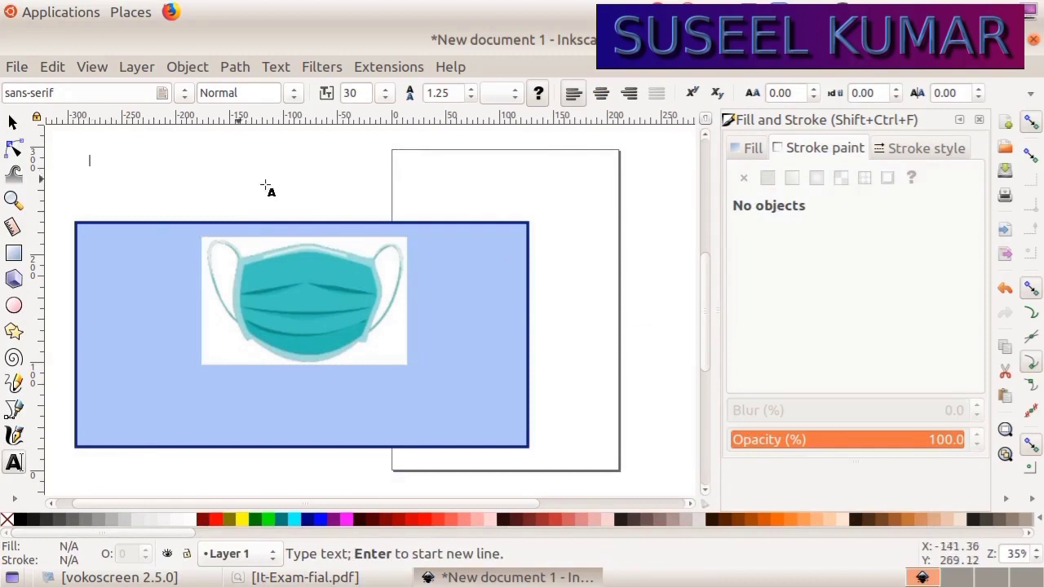
{"action": "type", "text": "LEA"}
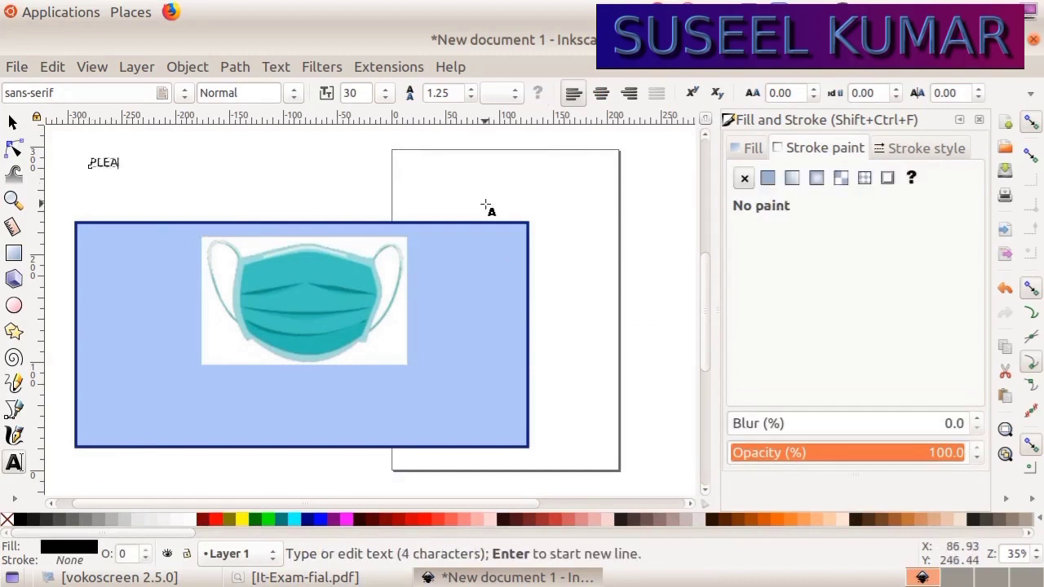
{"action": "type", "text": "SE WEAR A MASK"}
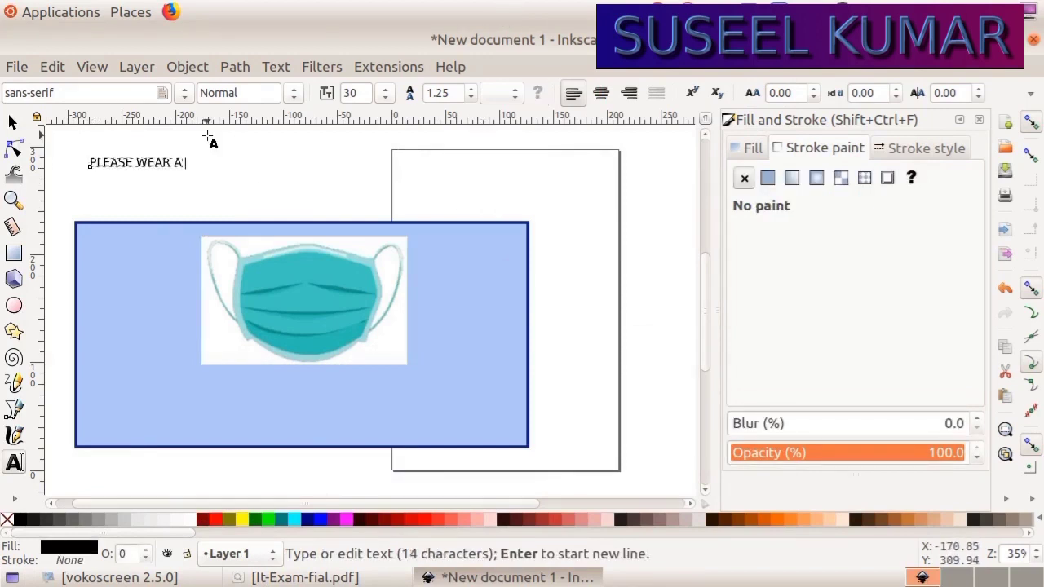
{"action": "key", "text": "Escape"}
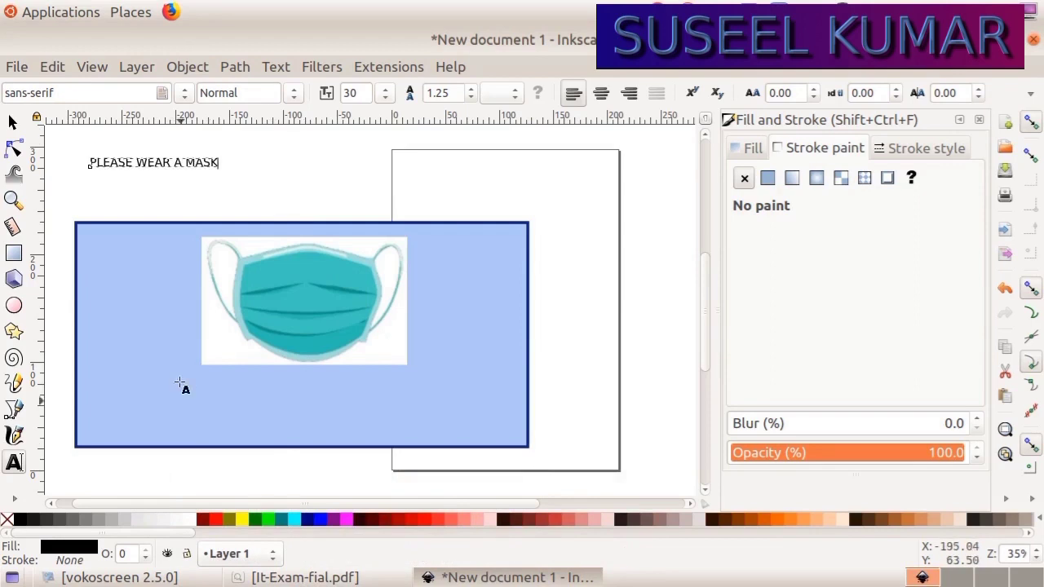
Set the "PLEASE WEAR A MASK" text to Bold and open the Text and Font settings
{"action": "left_click", "coordinate": [291, 94]}
{"action": "left_click", "coordinate": [234, 170]}
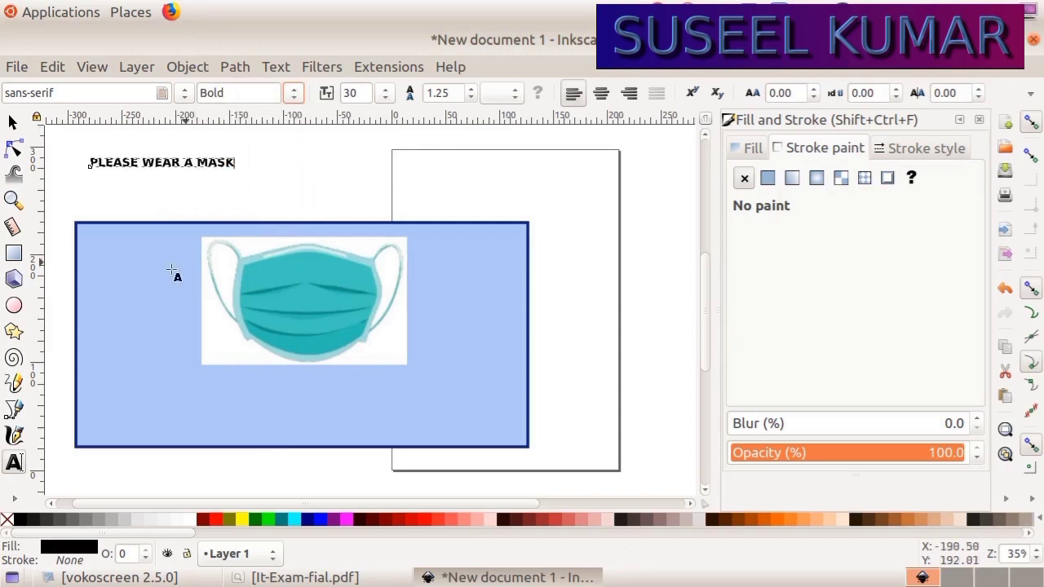
{"action": "left_click", "coordinate": [275, 65]}
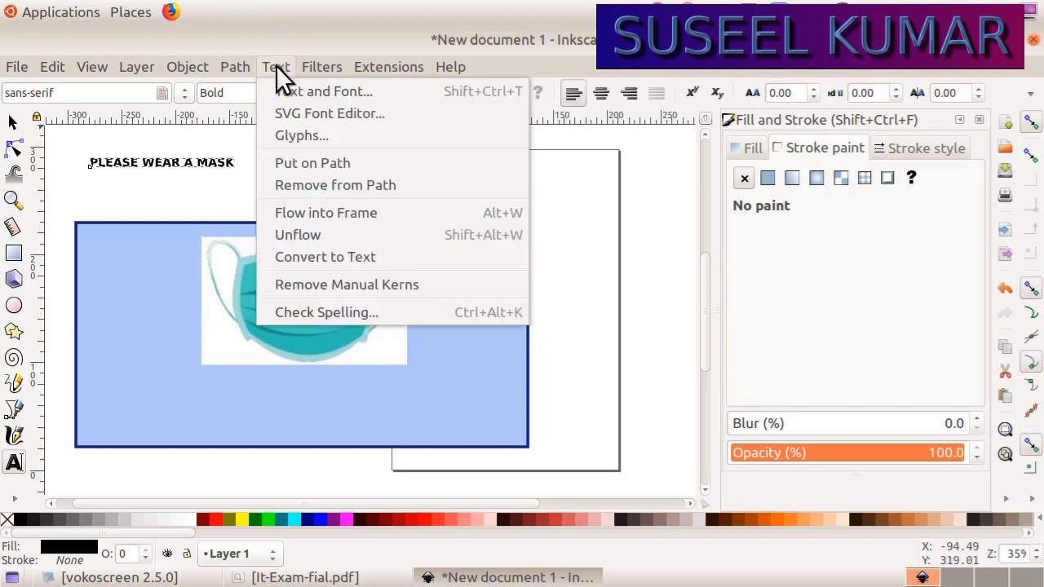
{"action": "left_click", "coordinate": [343, 90]}
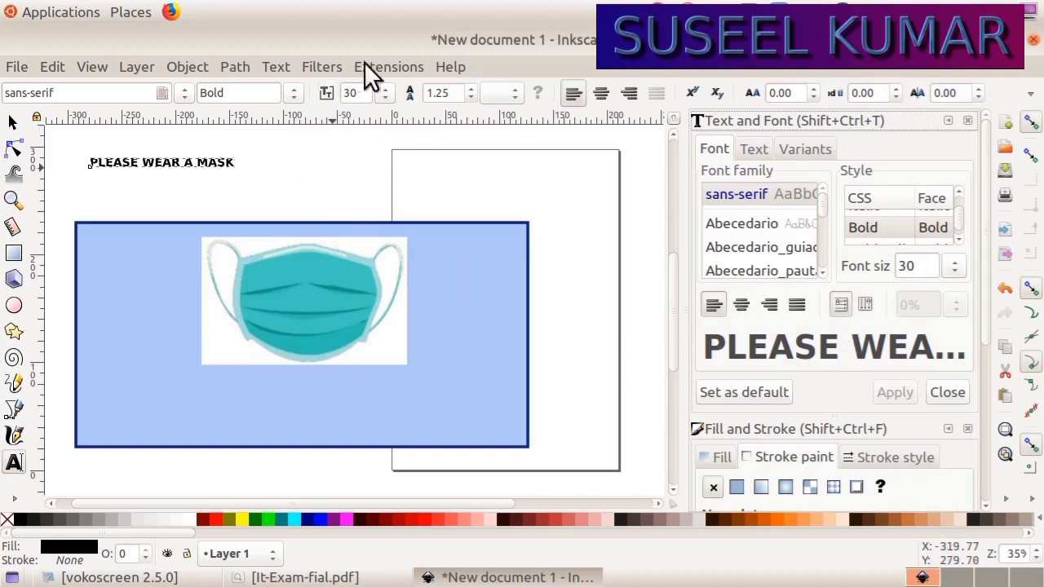
Enlarge the text to about 375 mm wide and 28 mm high and place it below the mask inside the rectangle
{"action": "left_click", "coordinate": [13, 122]}
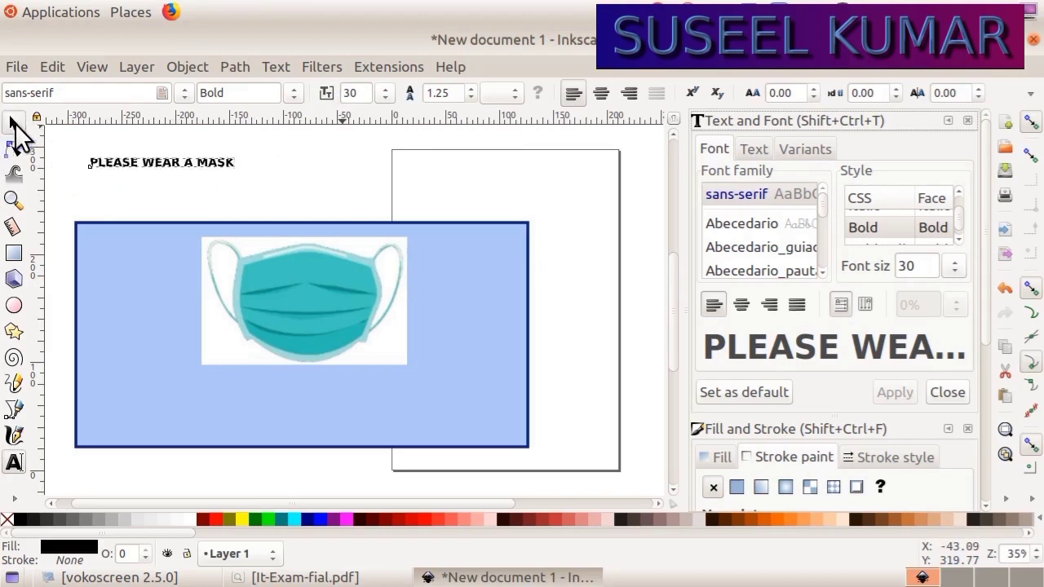
{"action": "left_click_drag", "start_coordinate": [239, 170], "coordinate": [508, 190]}
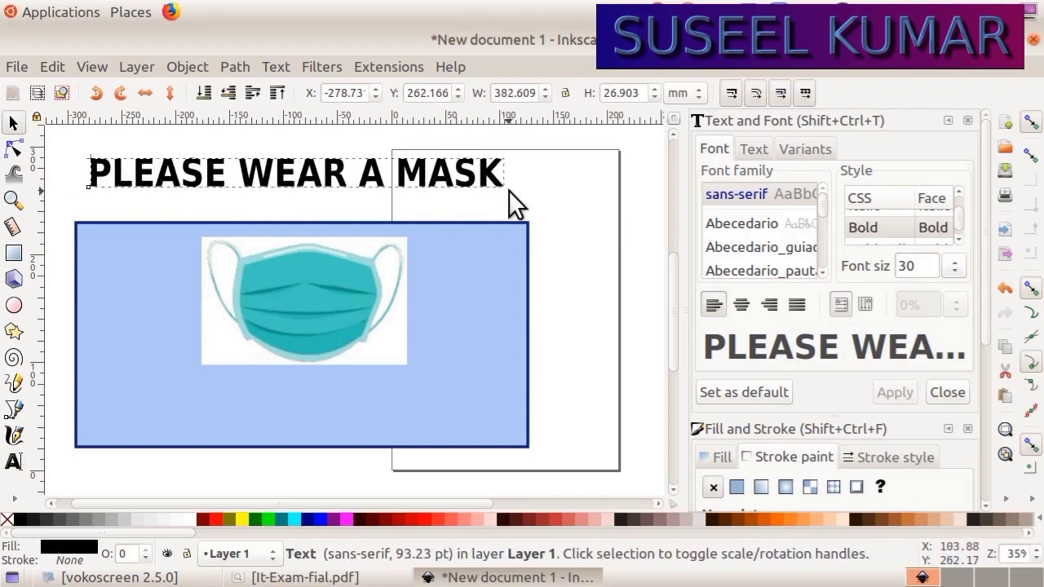
{"action": "left_click_drag", "start_coordinate": [310, 178], "coordinate": [317, 400]}
{"action": "mouse_move", "coordinate": [520, 425]}
{"action": "left_mouse_down"}
{"action": "mouse_move", "coordinate": [484, 417]}
{"action": "mouse_move", "coordinate": [522, 429]}
{"action": "mouse_move", "coordinate": [511, 427]}
{"action": "left_mouse_up"}
Check the lettering colour in It-Exam-fial.pdf and fill the "PLEASE WEAR A MASK" text with dark navy blue
{"action": "key", "text": "alt+Tab"}
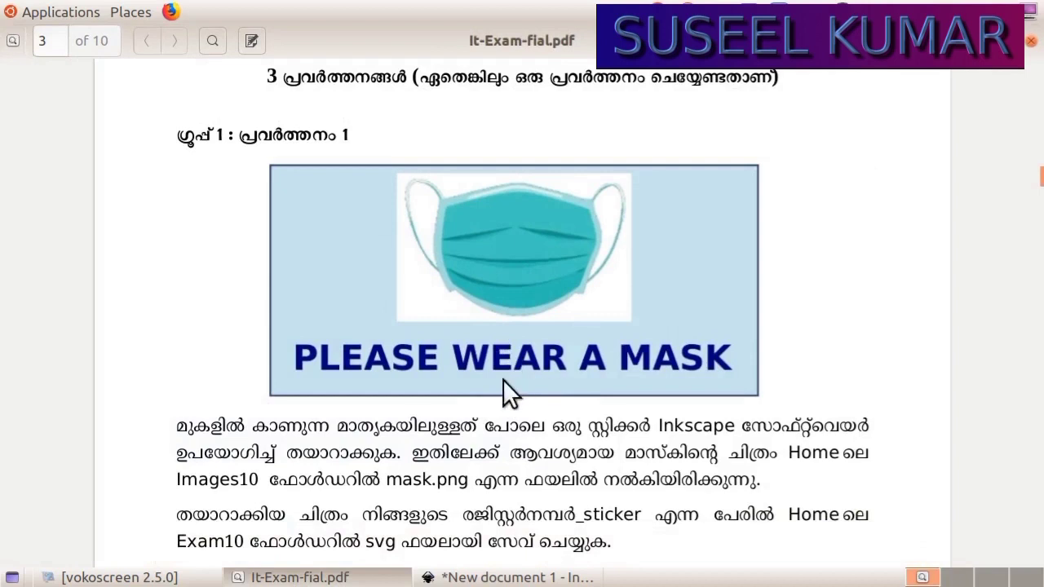
{"action": "left_click", "coordinate": [433, 577]}
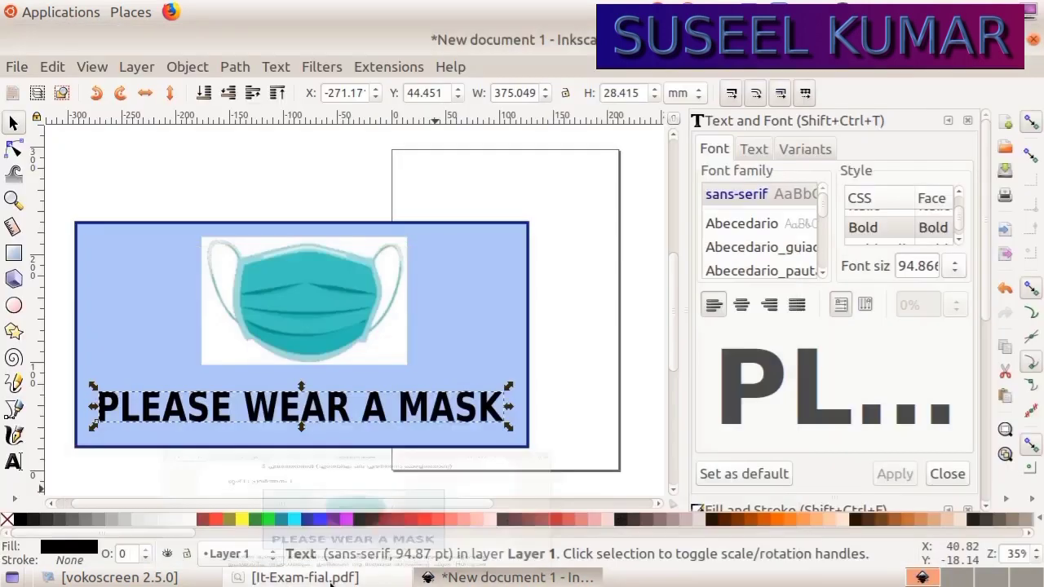
{"action": "left_click", "coordinate": [306, 516]}
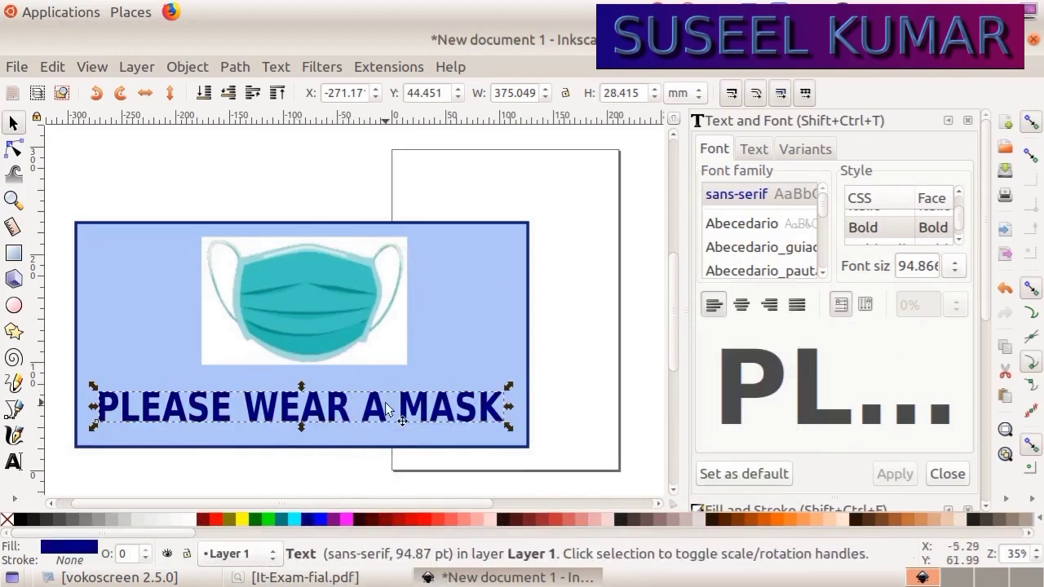
Check the save instructions in It-Exam-fial.pdf and name the drawing's SVG file with the register number followed by _sticker
{"action": "key", "text": "alt+Tab"}
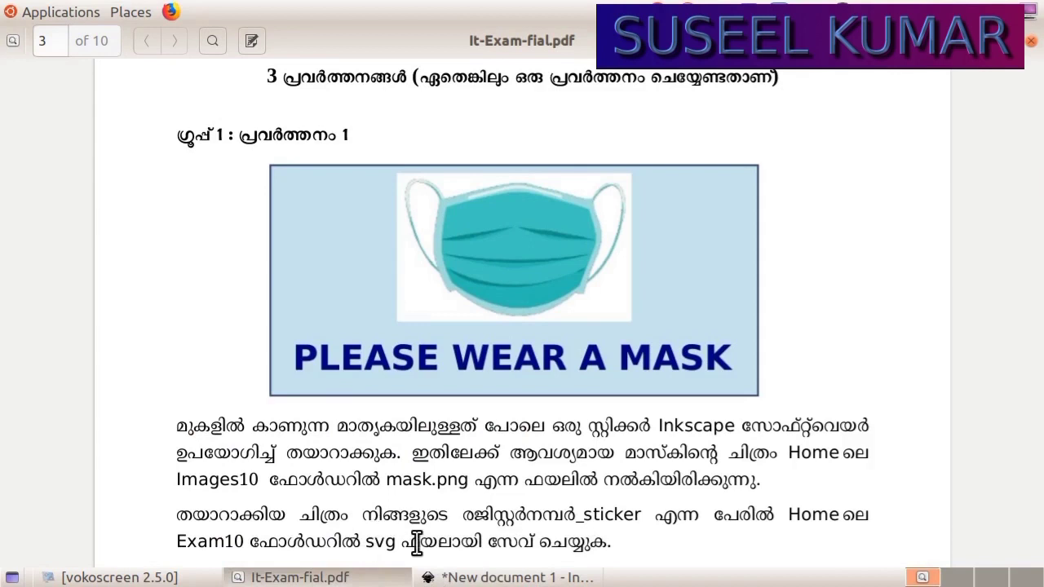
{"action": "key", "text": "alt+Tab"}
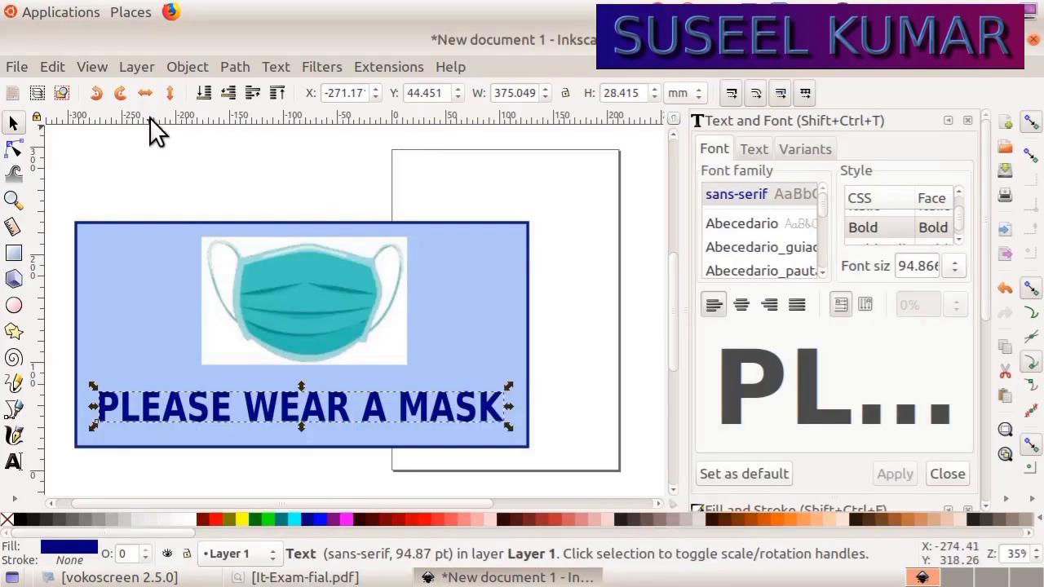
{"action": "left_click", "coordinate": [10, 71]}
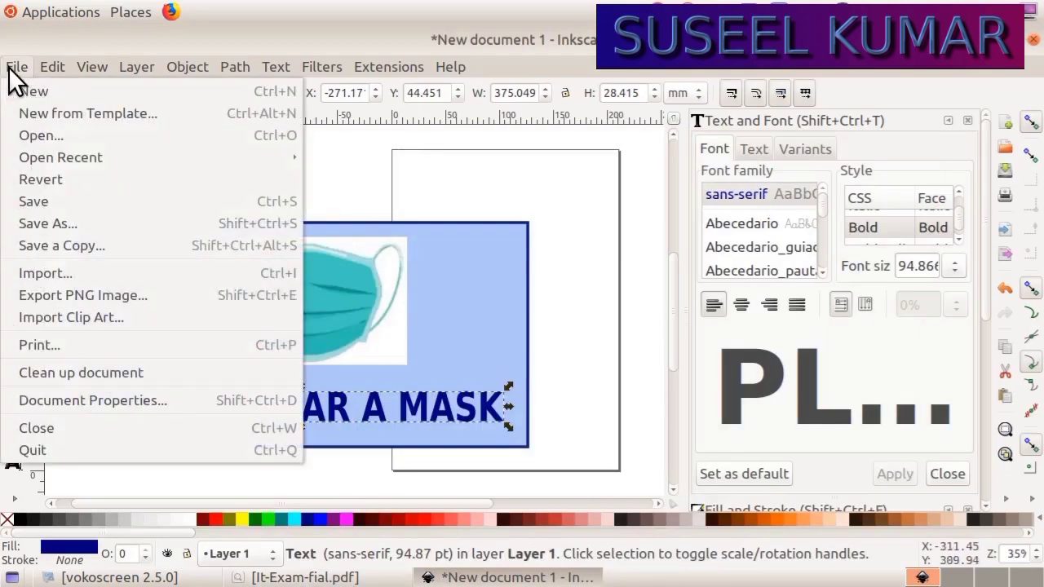
{"action": "left_click", "coordinate": [39, 199]}
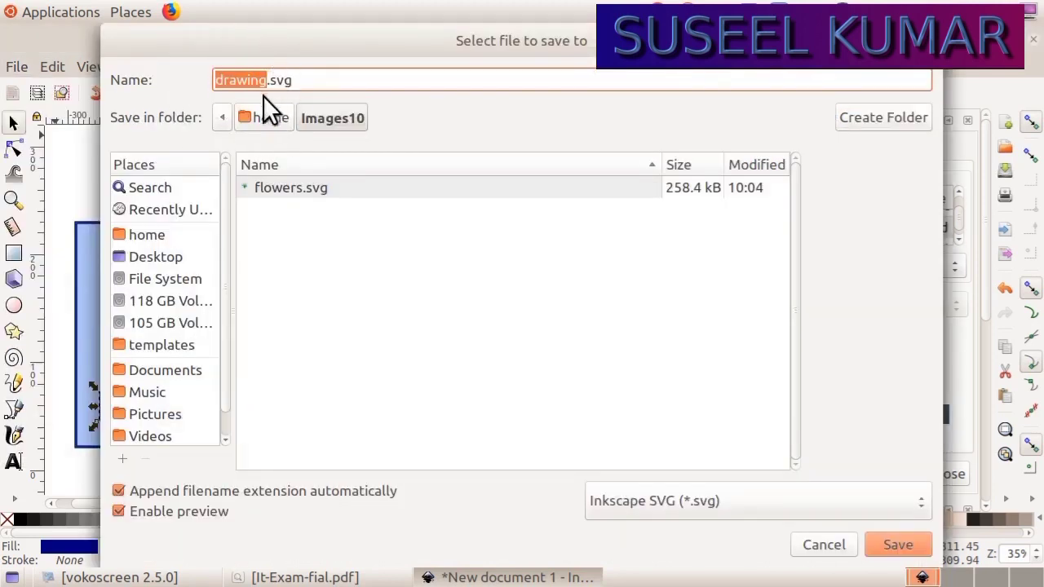
{"action": "left_click", "coordinate": [304, 577]}
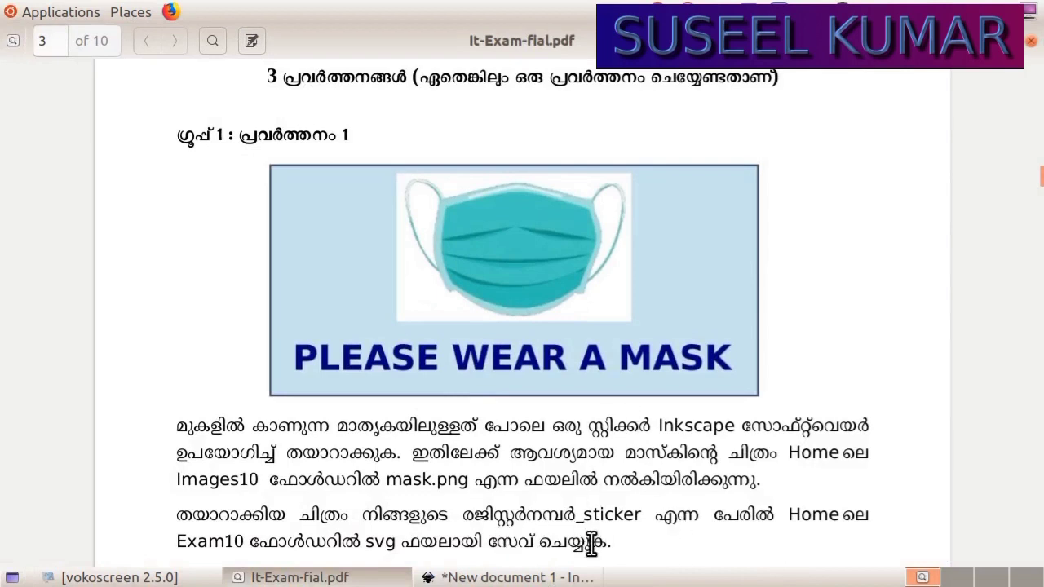
{"action": "left_click", "coordinate": [517, 577]}
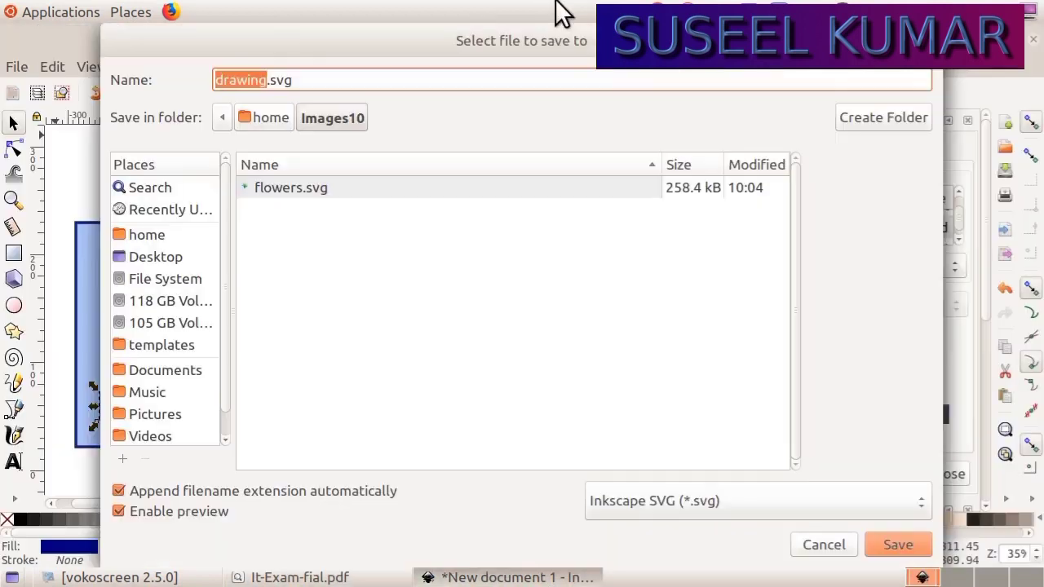
{"action": "type", "text": "234"}
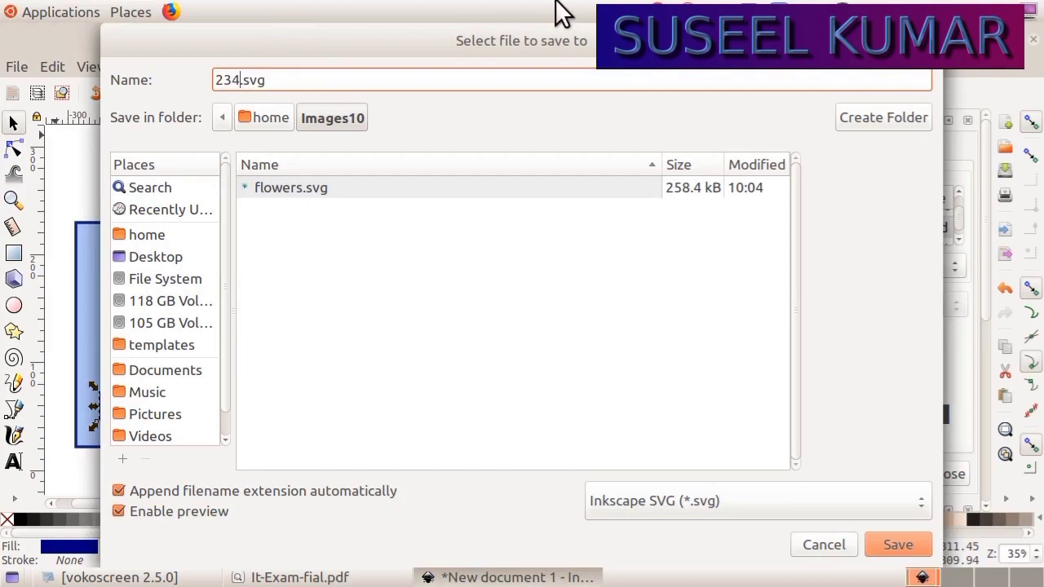
{"action": "type", "text": "343_stic"}
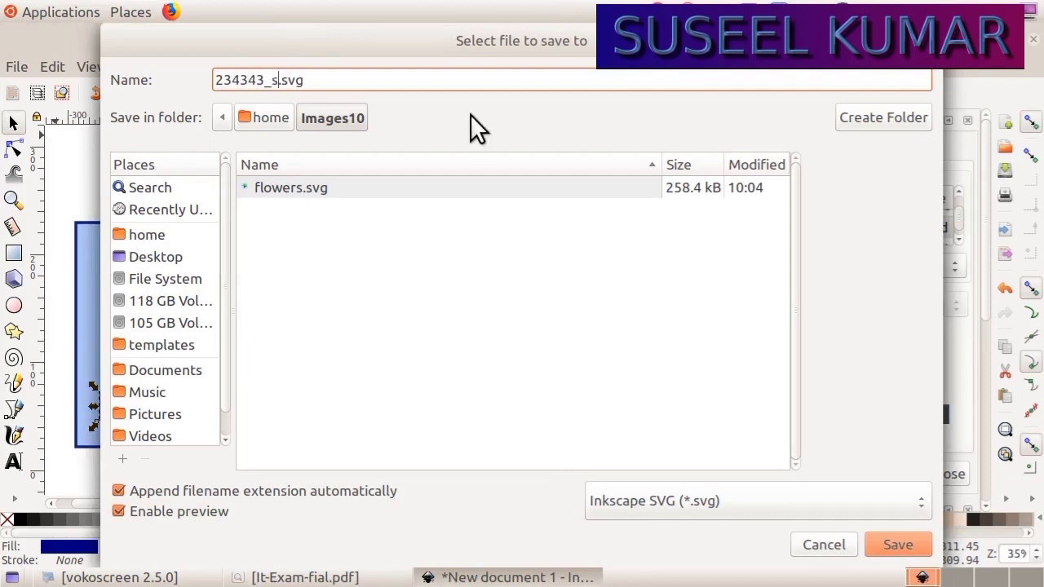
{"action": "type", "text": "ker"}
Recheck the required folder in It-Exam-fial.pdf and save the sticker as an Inkscape SVG in the Exam10 folder under home
{"action": "left_click", "coordinate": [301, 577]}
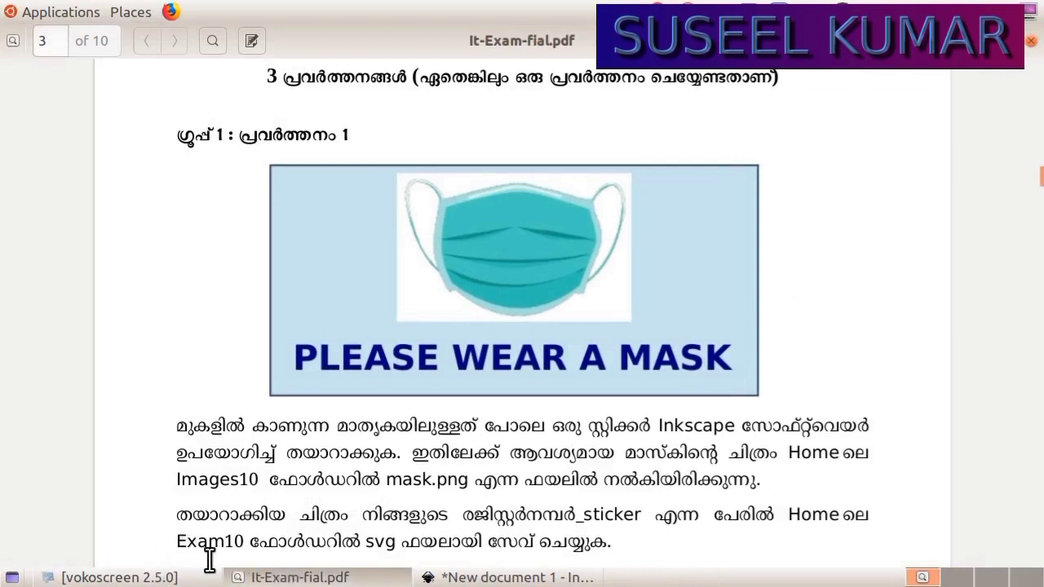
{"action": "left_click", "coordinate": [235, 577]}
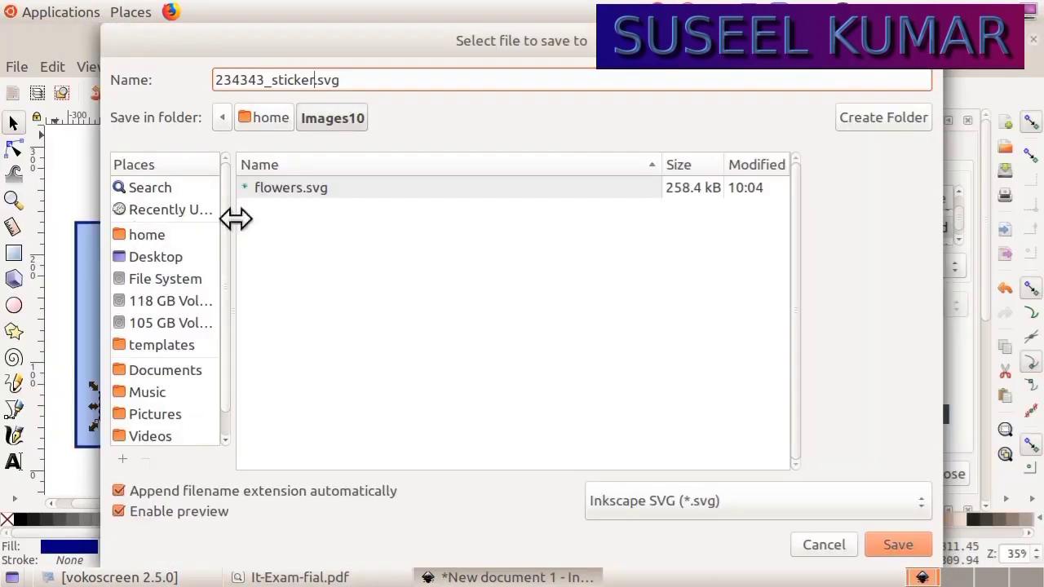
{"action": "left_click", "coordinate": [152, 236]}
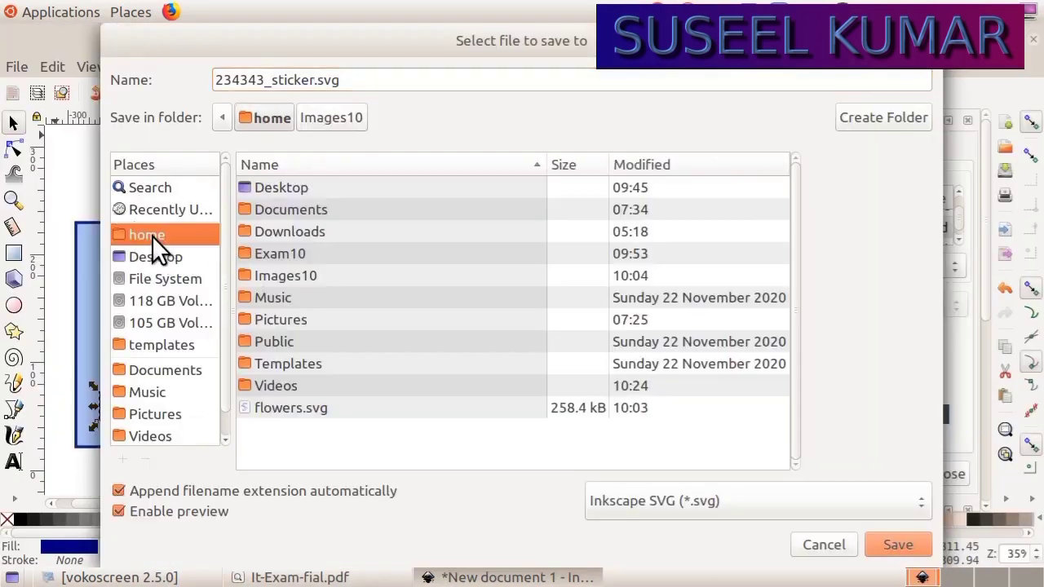
{"action": "left_click", "coordinate": [280, 251]}
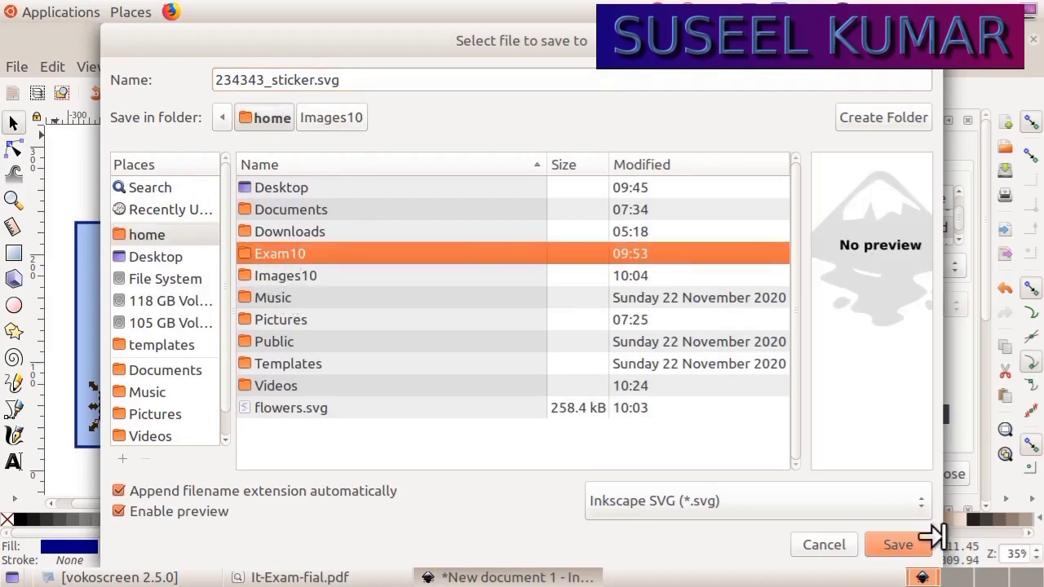
{"action": "left_click", "coordinate": [900, 551]}
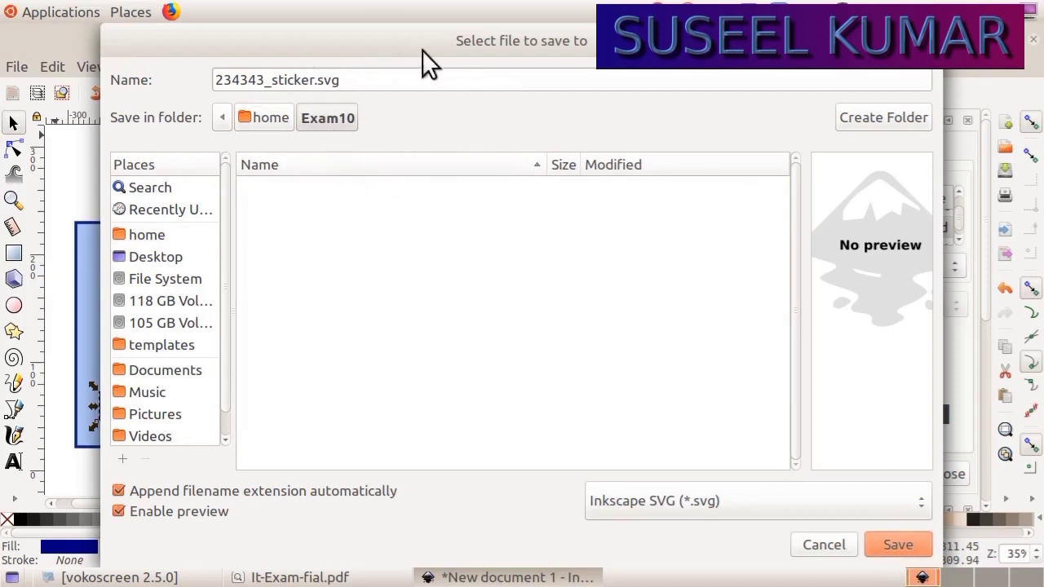
{"action": "left_click", "coordinate": [897, 545]}
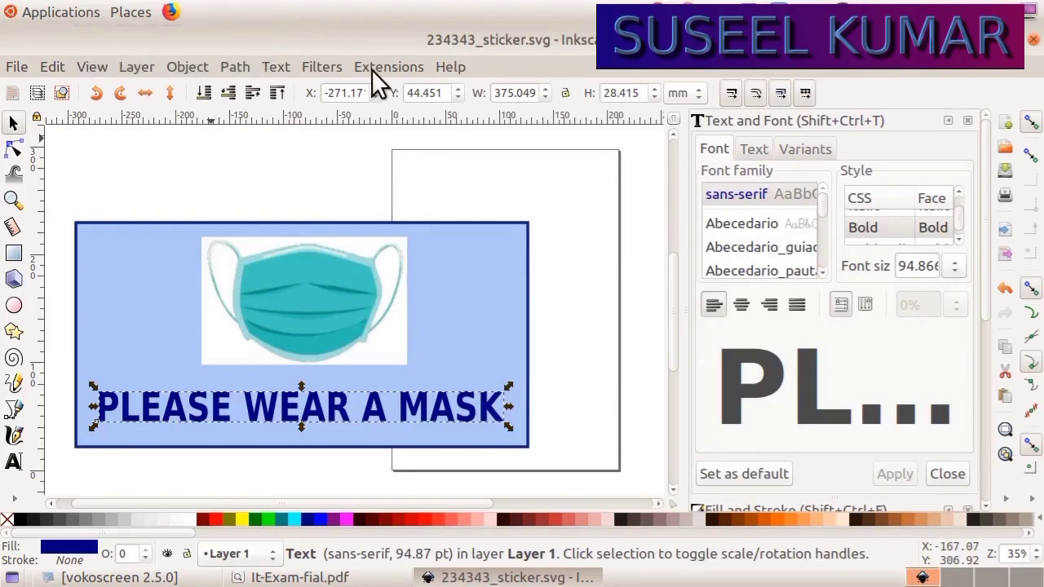
Open the Exam10 folder from Home in the file manager to check the saved sticker file
{"action": "left_click", "coordinate": [134, 14]}
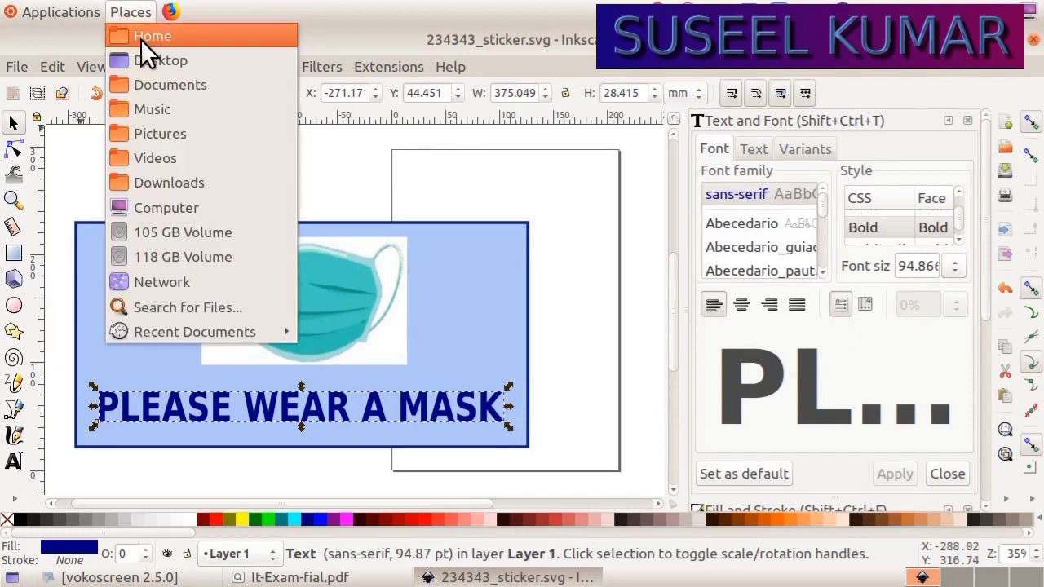
{"action": "left_click", "coordinate": [140, 39]}
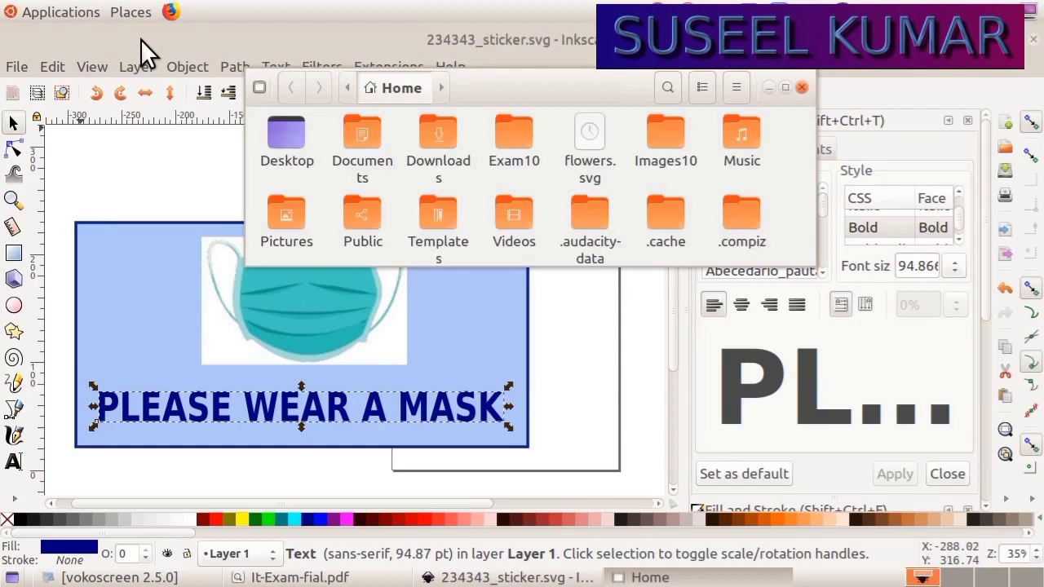
{"action": "double_click", "coordinate": [524, 138]}
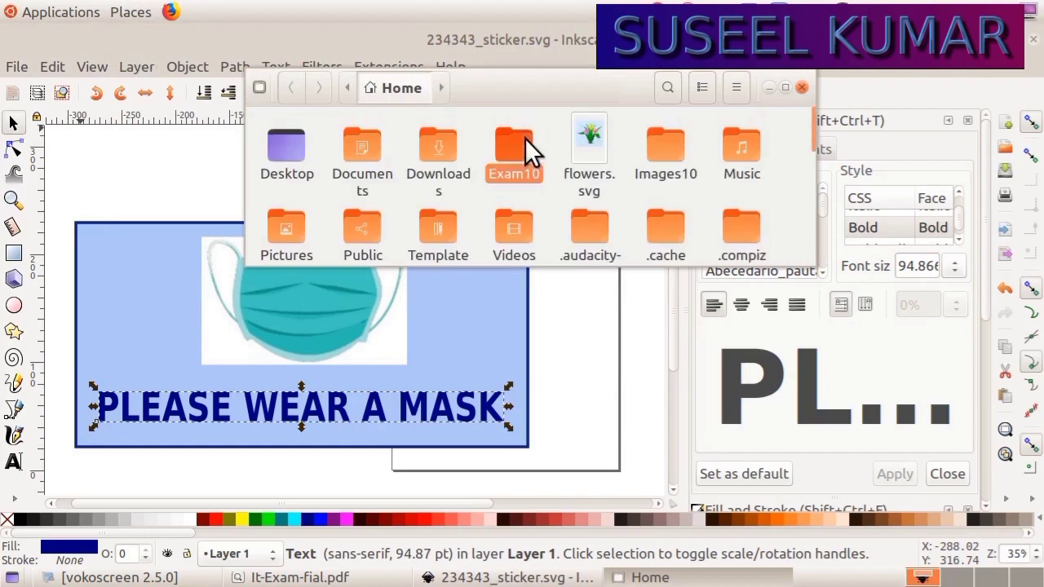